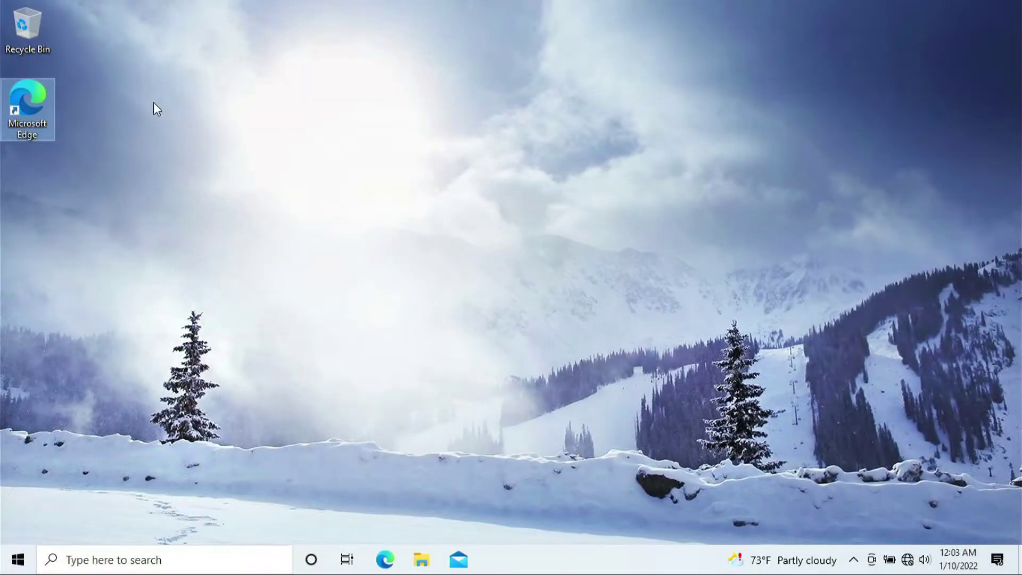
Launch Microsoft Edge and load tplinkwifi.net in the address bar.
{"action": "left_click_drag", "start_coordinate": [168, 81], "coordinate": [746, 369]}
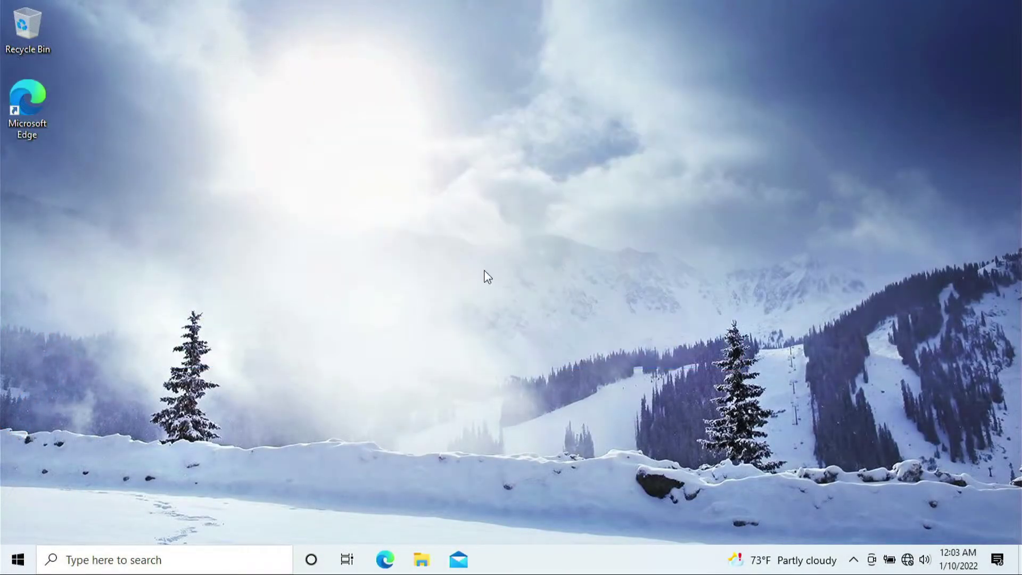
{"action": "double_click", "coordinate": [25, 91]}
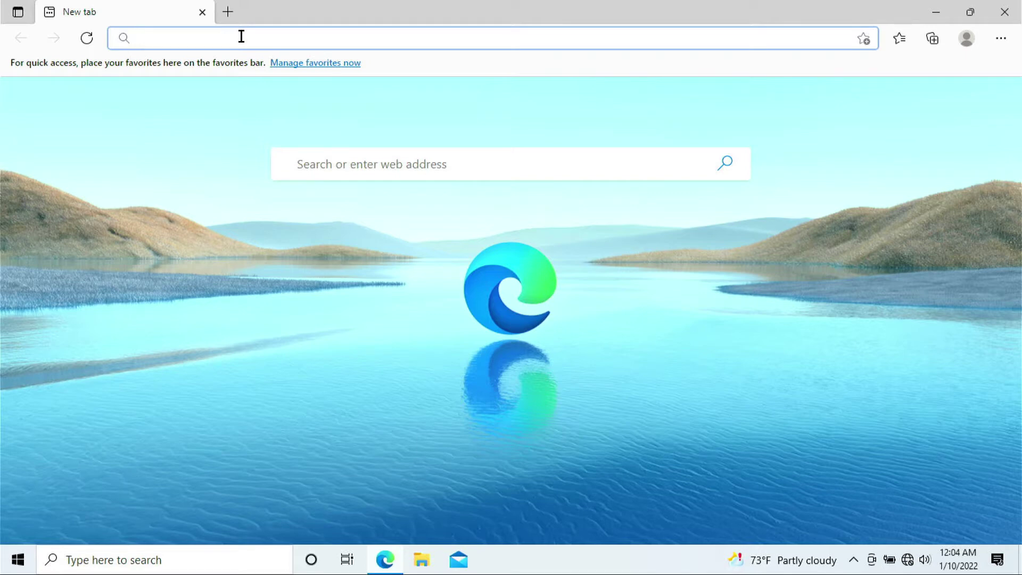
{"action": "type", "text": "tplinkwifi"}
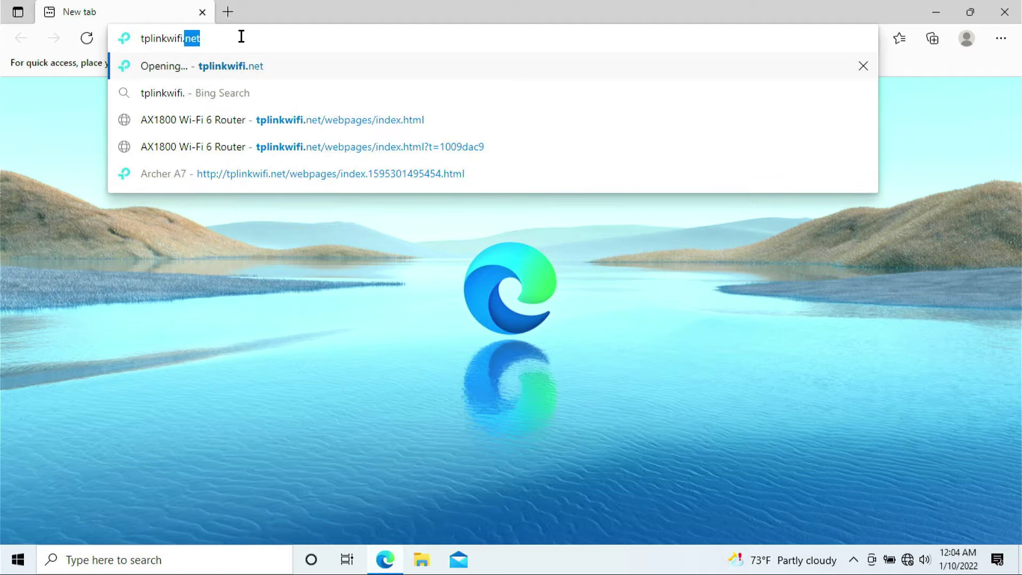
{"action": "type", "text": ".net"}
{"action": "key", "text": "Return"}
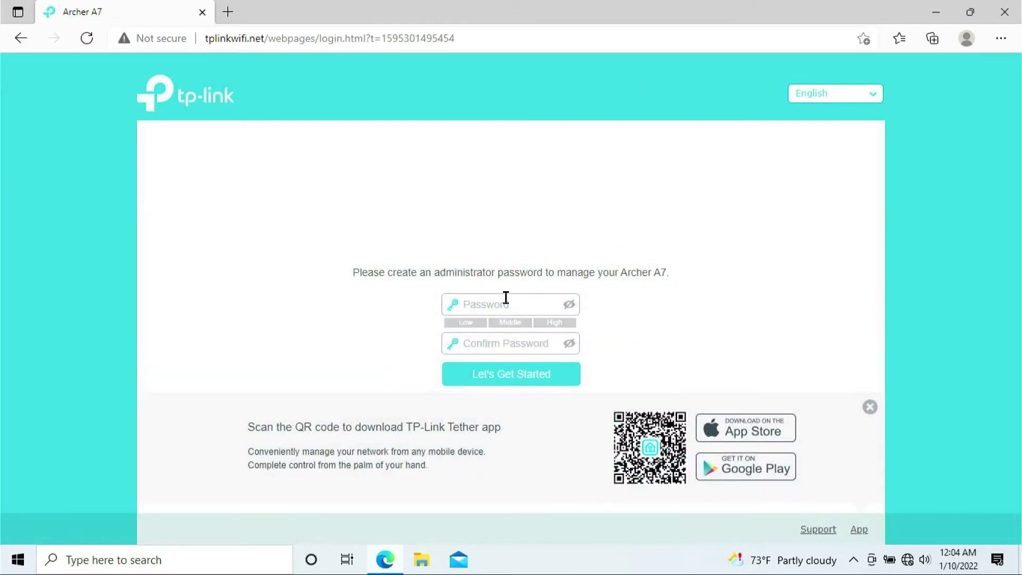
Create and confirm the administrator password, then log in with it.
{"action": "left_click", "coordinate": [488, 307]}
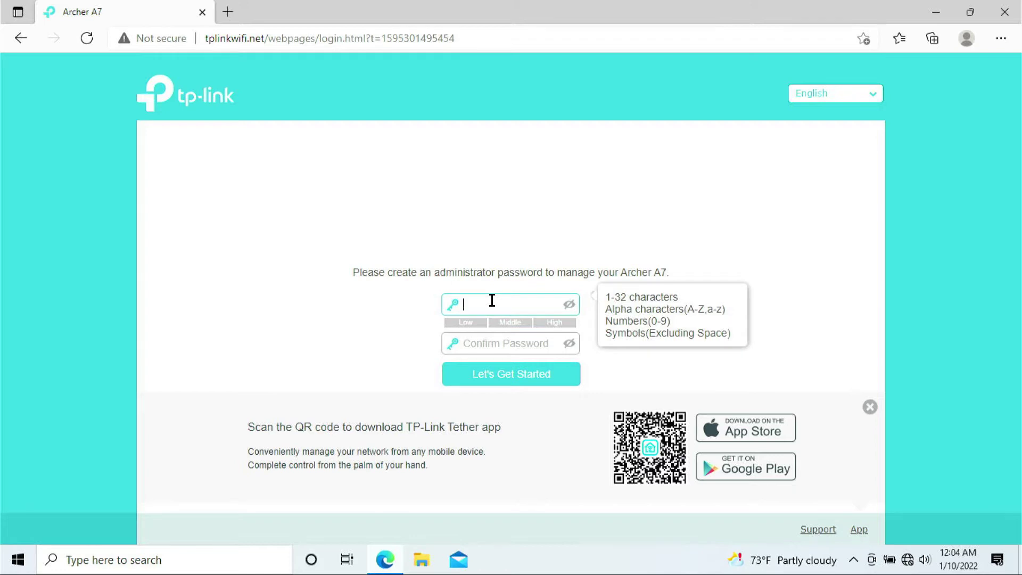
{"action": "key", "text": "Tab"}
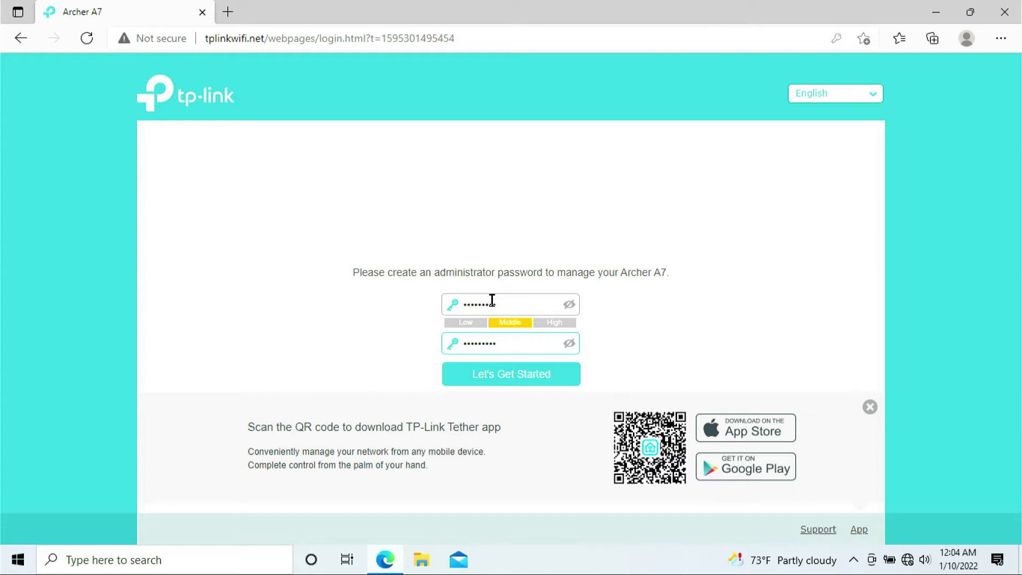
{"action": "left_click", "coordinate": [494, 377]}
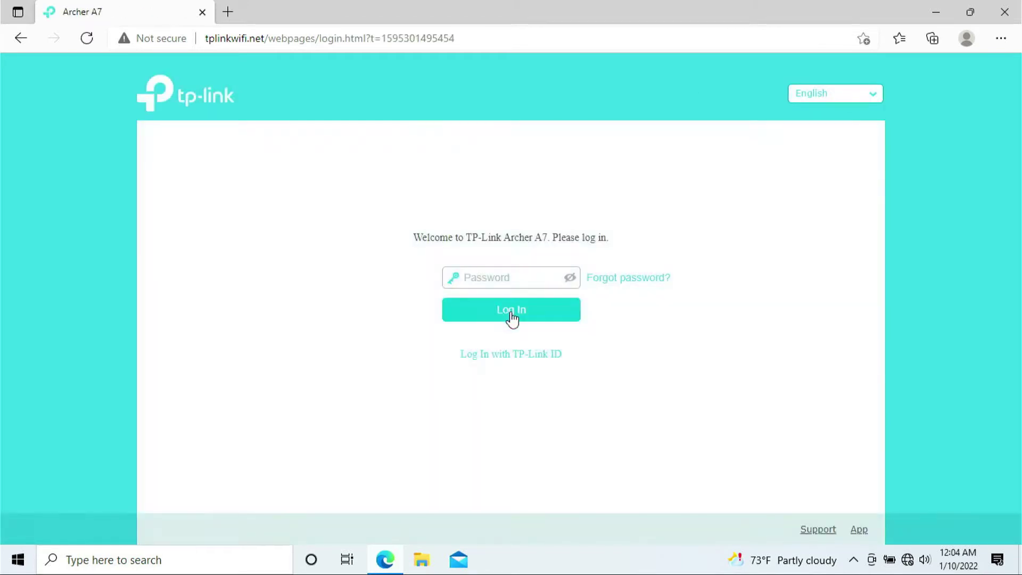
{"action": "left_click", "coordinate": [523, 279]}
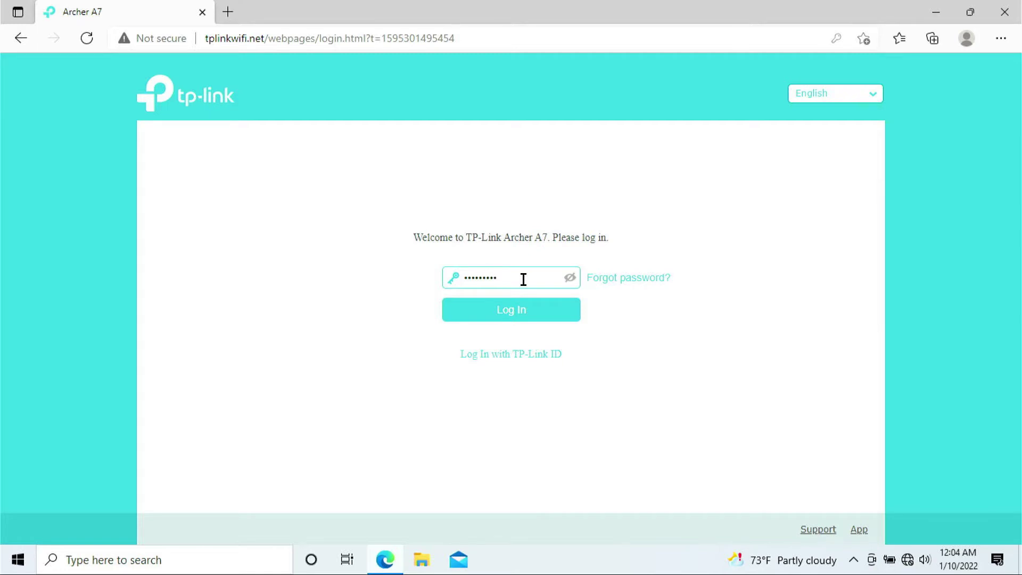
{"action": "left_click", "coordinate": [523, 307]}
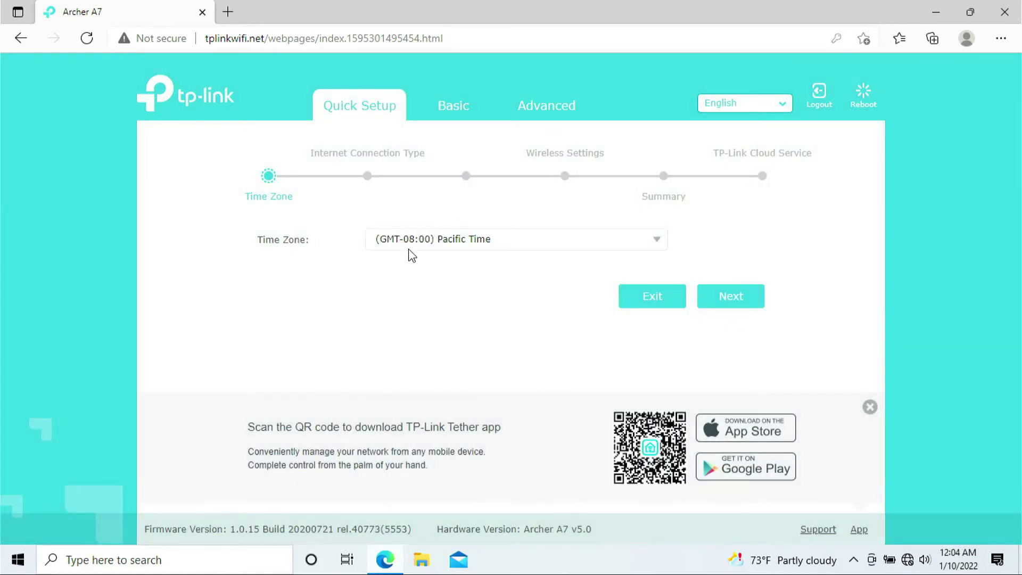
Choose (GMT-10:00) Hawaii as the Quick Setup time zone and continue.
{"action": "left_click", "coordinate": [655, 245]}
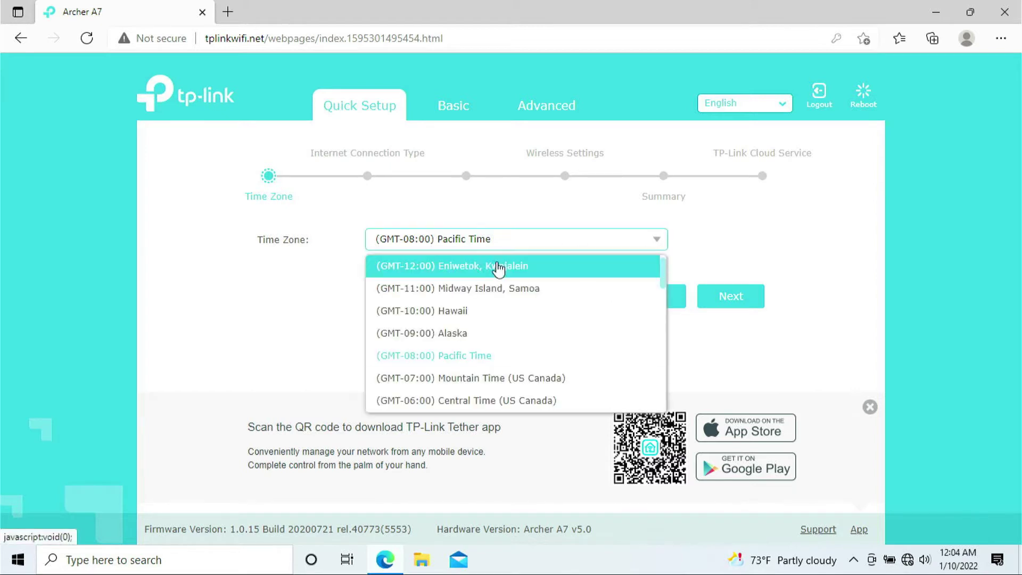
{"action": "left_click", "coordinate": [439, 318]}
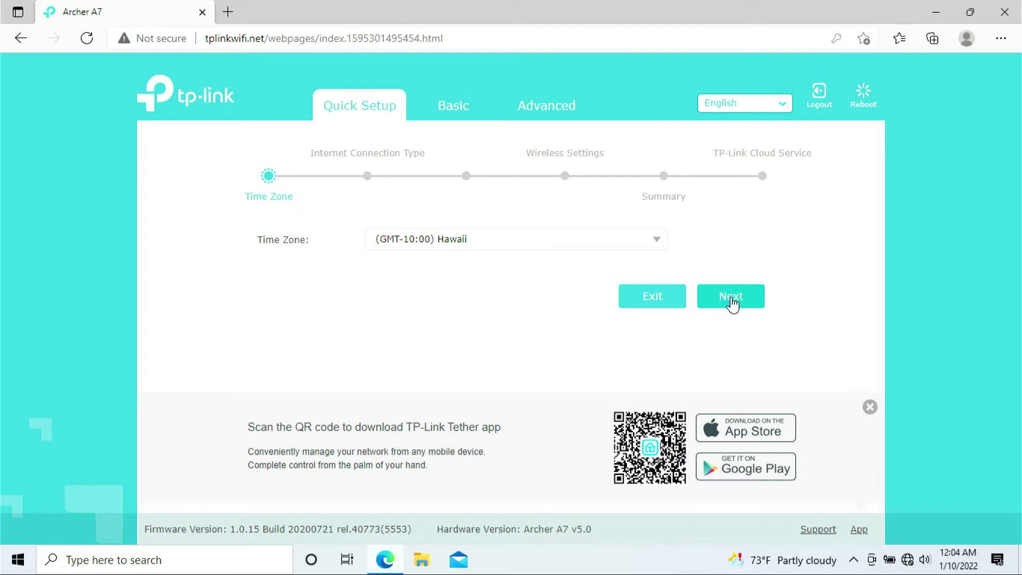
{"action": "left_click", "coordinate": [733, 301]}
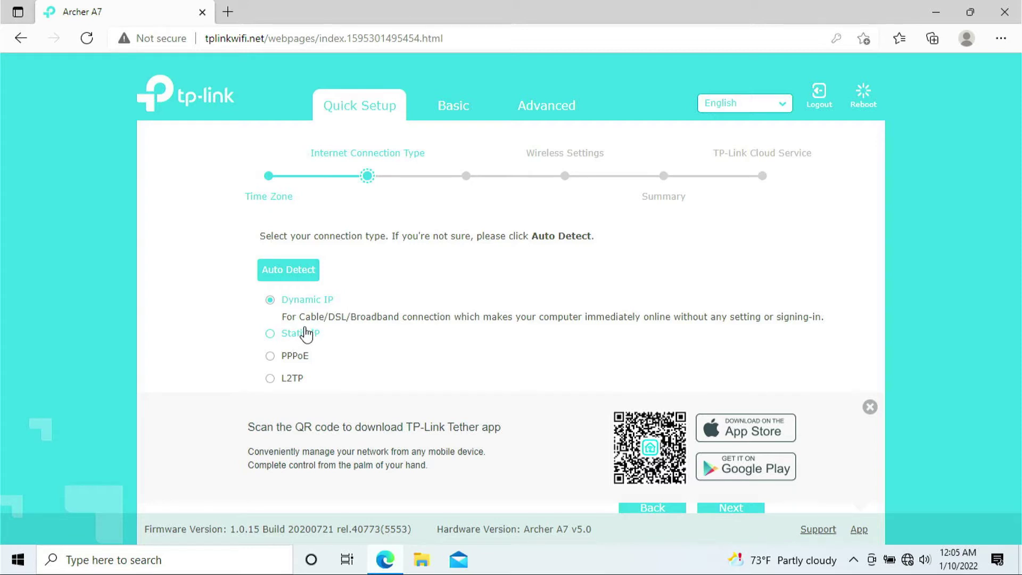
Keep Dynamic IP as the connection type, dismiss the Tether banner, and leave MAC cloning off.
{"action": "left_click", "coordinate": [307, 334]}
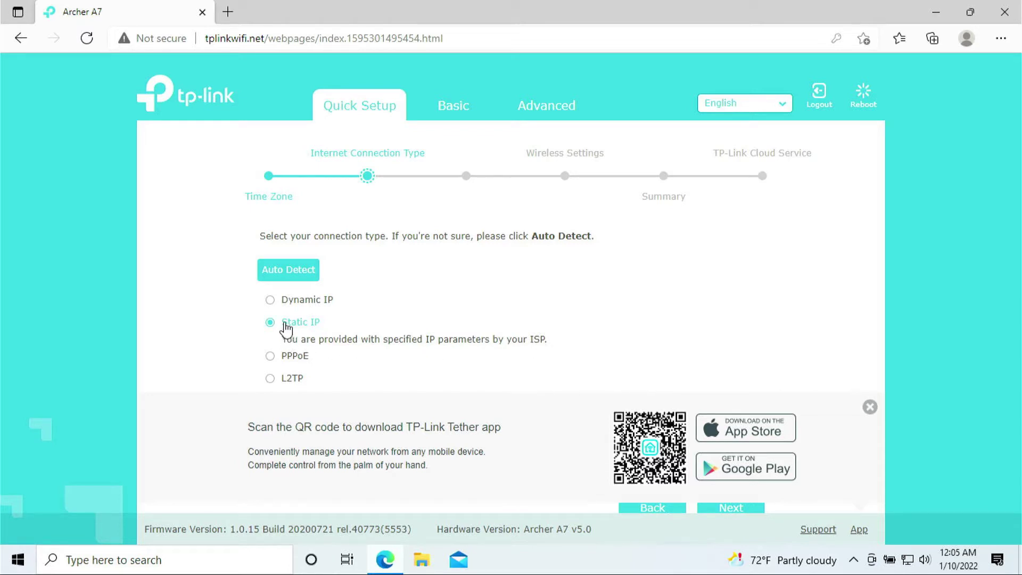
{"action": "left_click", "coordinate": [301, 307]}
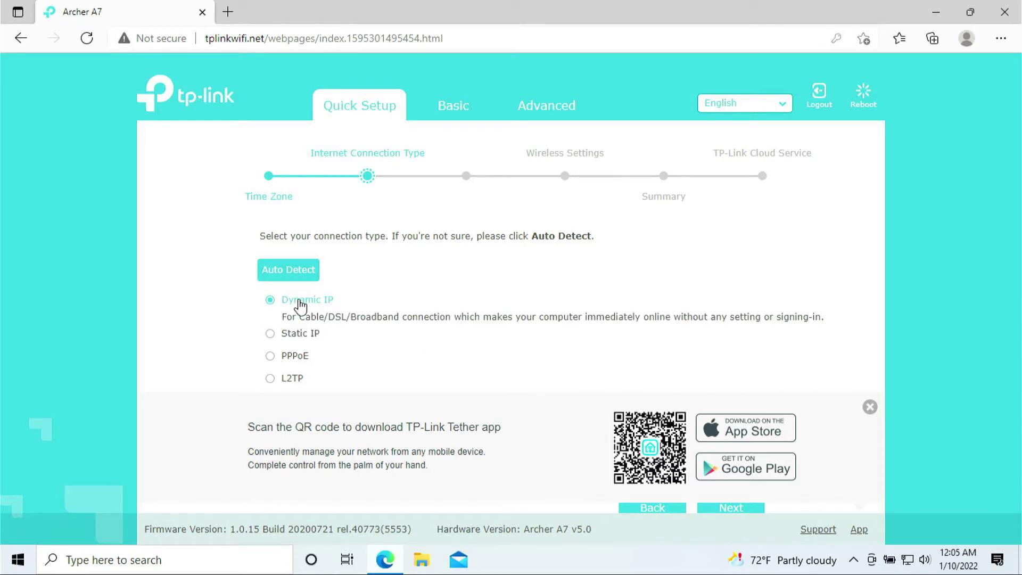
{"action": "left_click", "coordinate": [308, 340]}
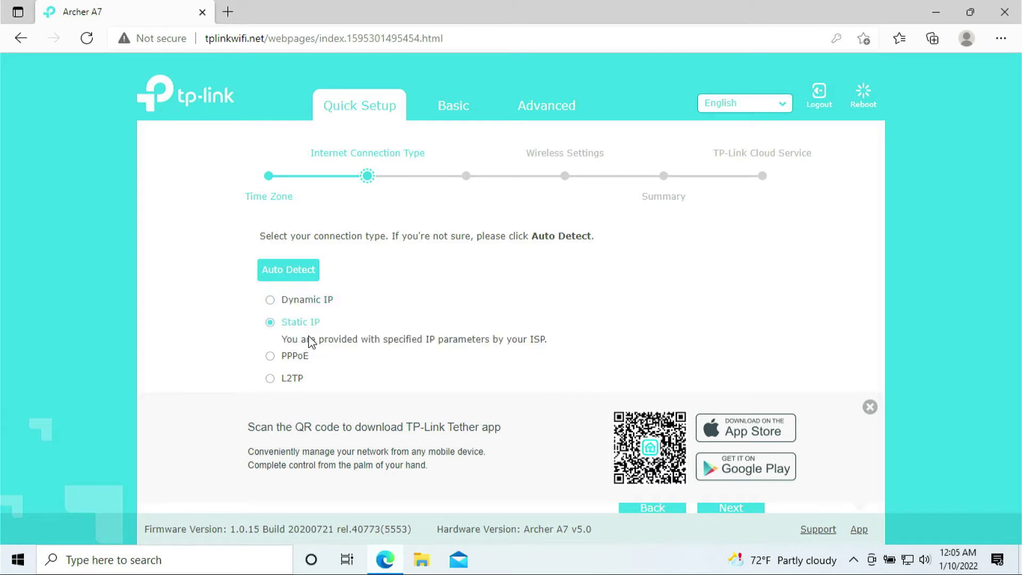
{"action": "left_click", "coordinate": [313, 301]}
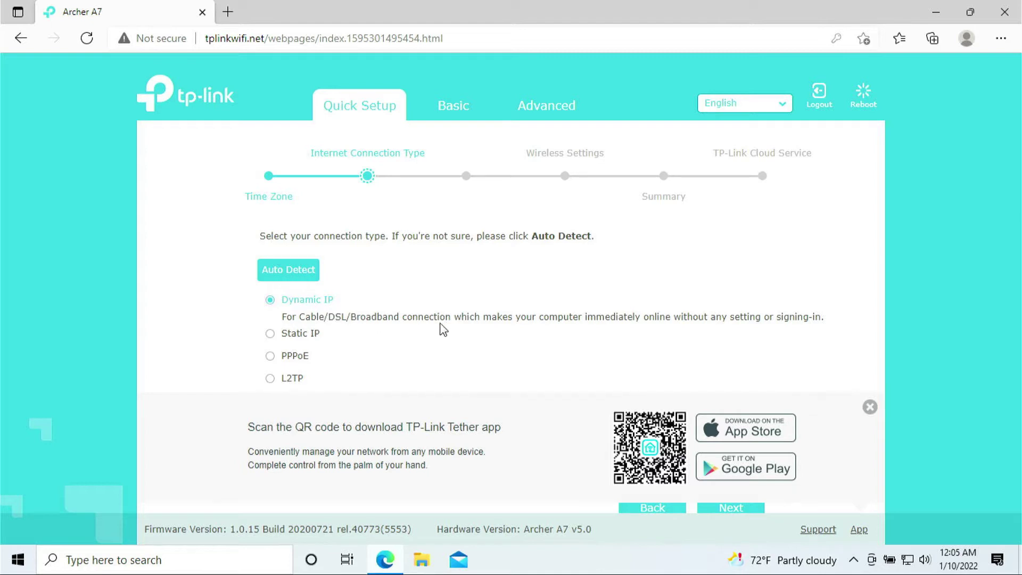
{"action": "left_click", "coordinate": [867, 411]}
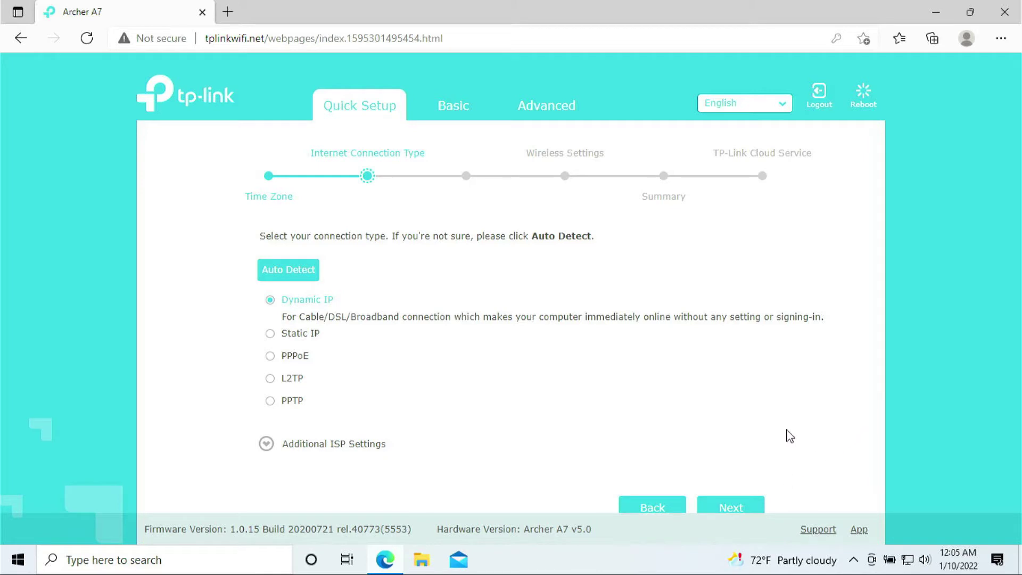
{"action": "left_click", "coordinate": [723, 514]}
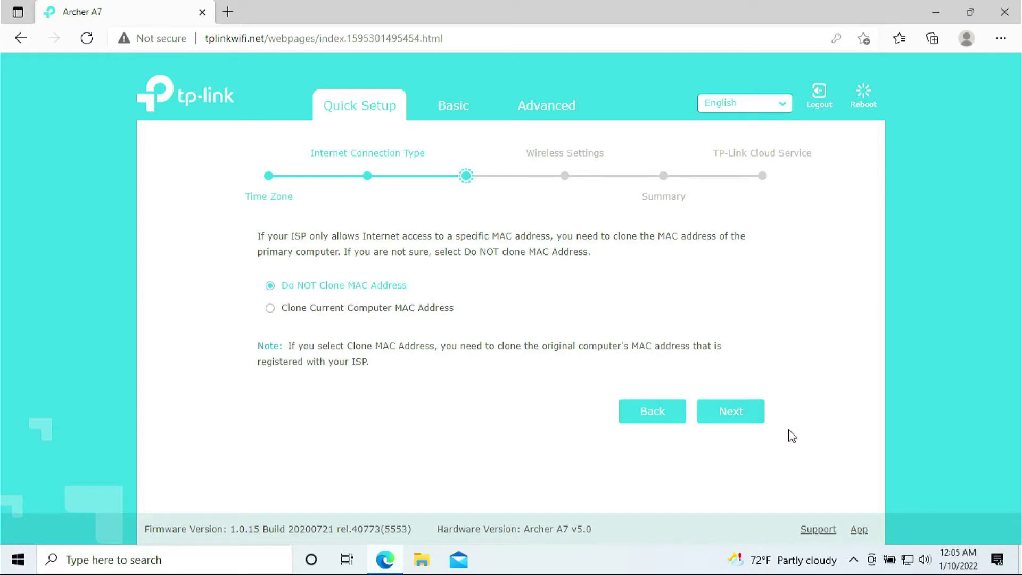
{"action": "left_click", "coordinate": [756, 412]}
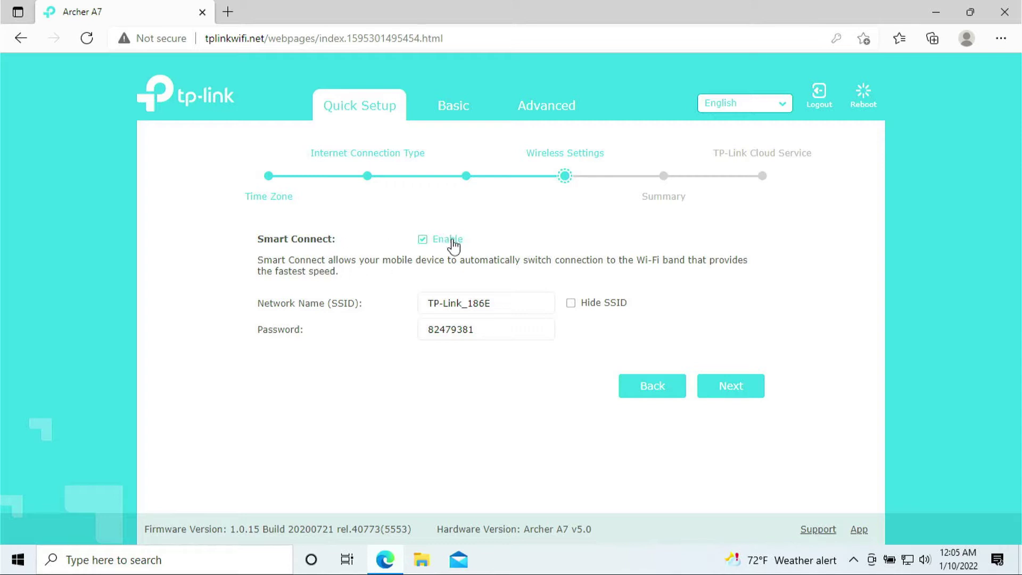
{"action": "left_click_drag", "start_coordinate": [520, 303], "coordinate": [415, 306]}
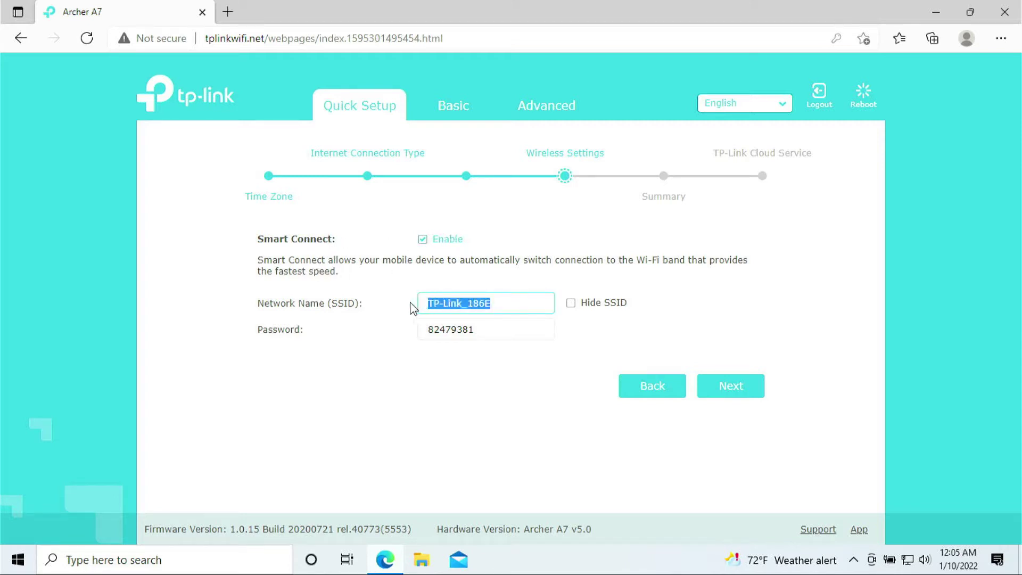
{"action": "left_click_drag", "start_coordinate": [523, 338], "coordinate": [411, 333]}
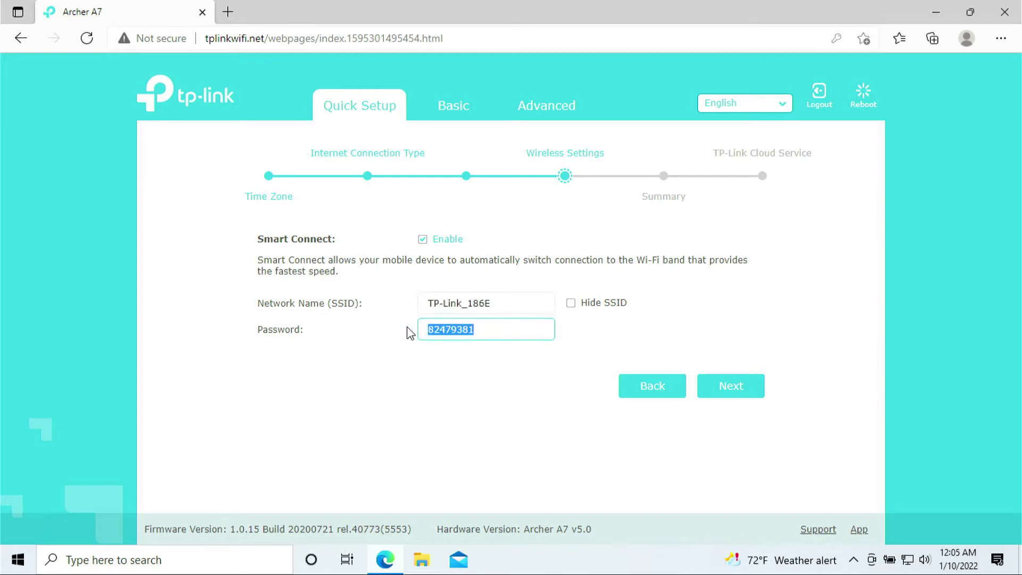
{"action": "left_click", "coordinate": [502, 306]}
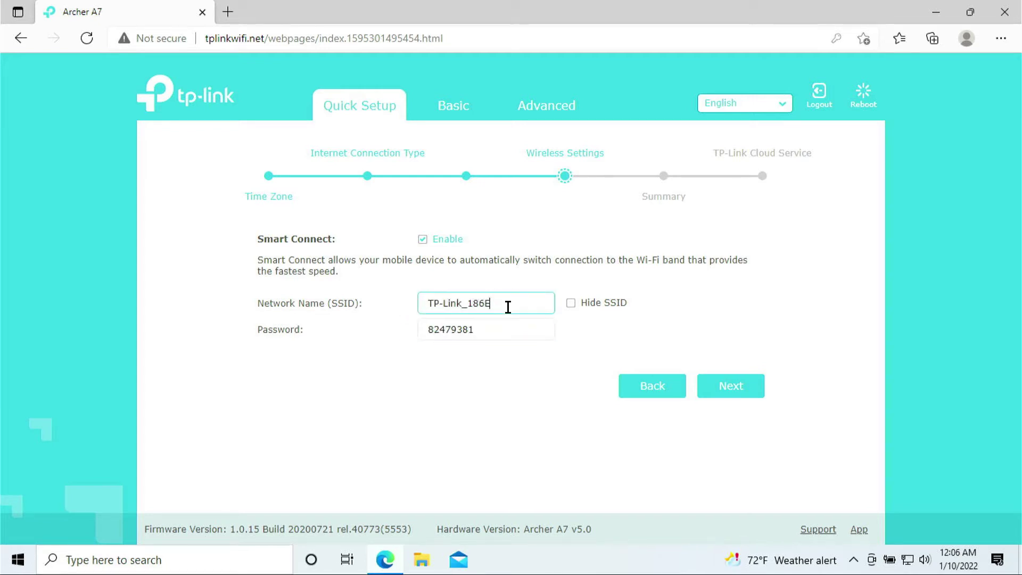
{"action": "left_click_drag", "start_coordinate": [502, 303], "coordinate": [418, 303]}
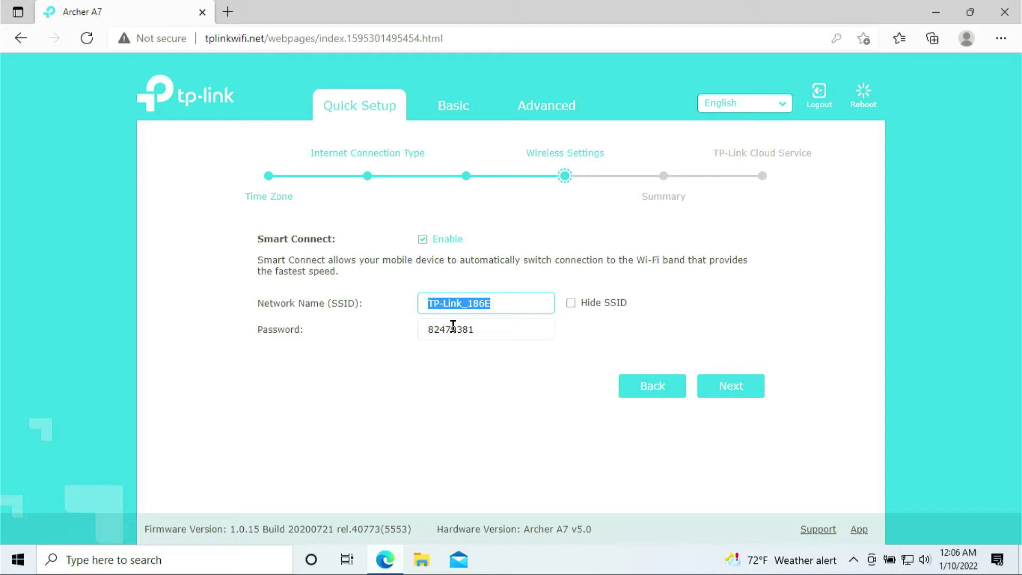
{"action": "left_click_drag", "start_coordinate": [497, 326], "coordinate": [431, 326]}
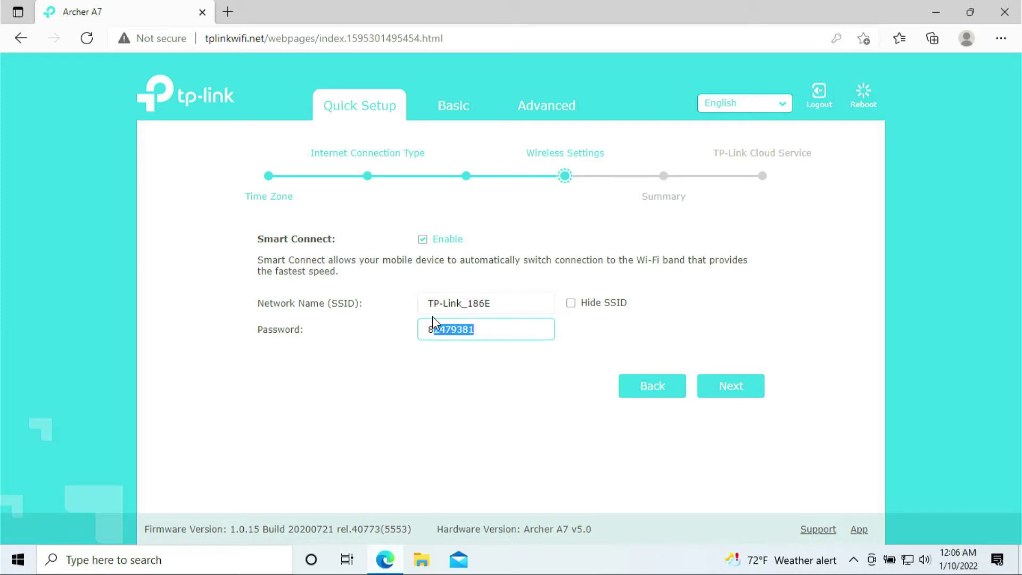
{"action": "left_click", "coordinate": [529, 316]}
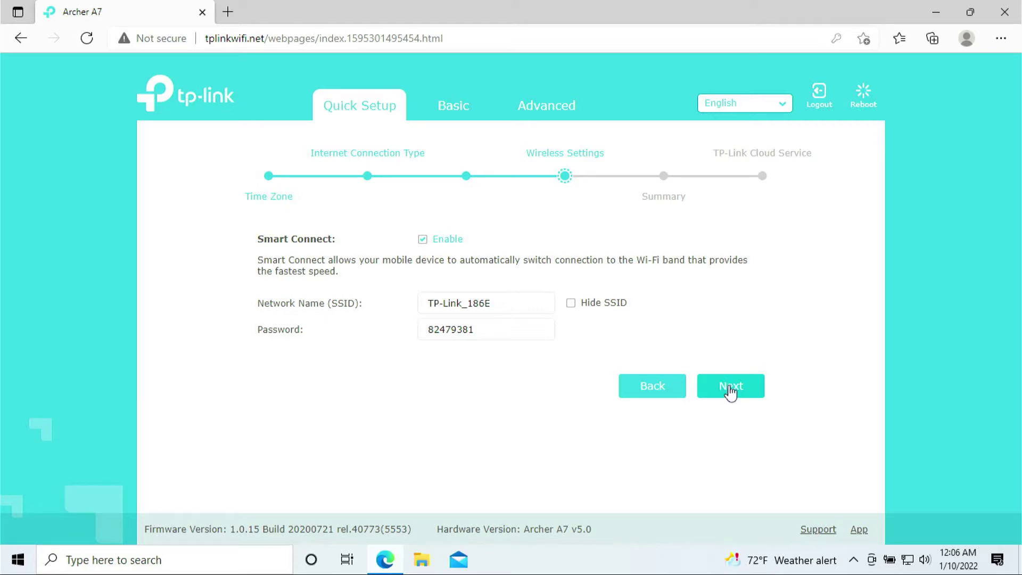
Review the Quick Setup summary, including the wireless password, and save the settings.
{"action": "left_click", "coordinate": [730, 391]}
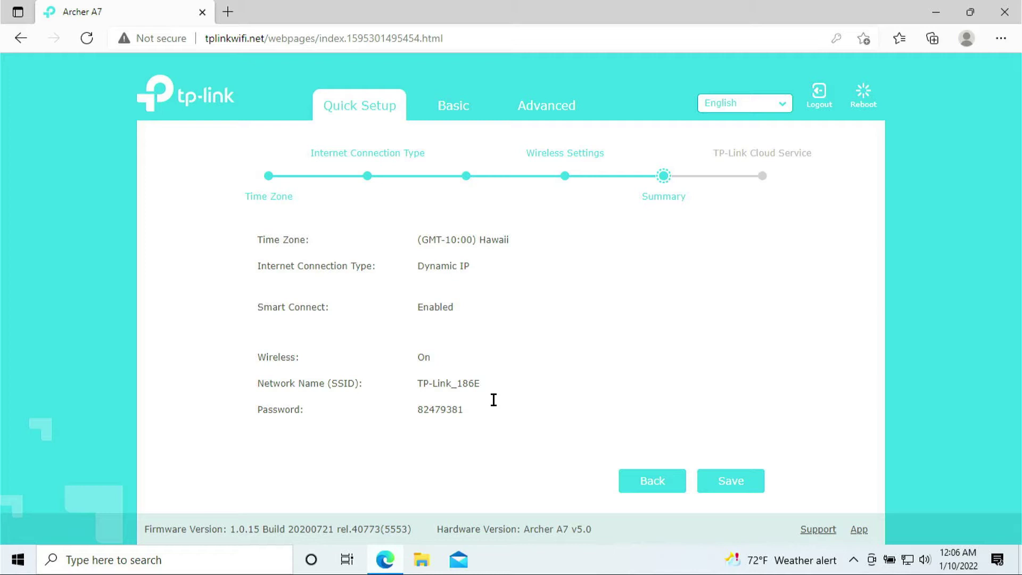
{"action": "left_click_drag", "start_coordinate": [493, 405], "coordinate": [405, 265]}
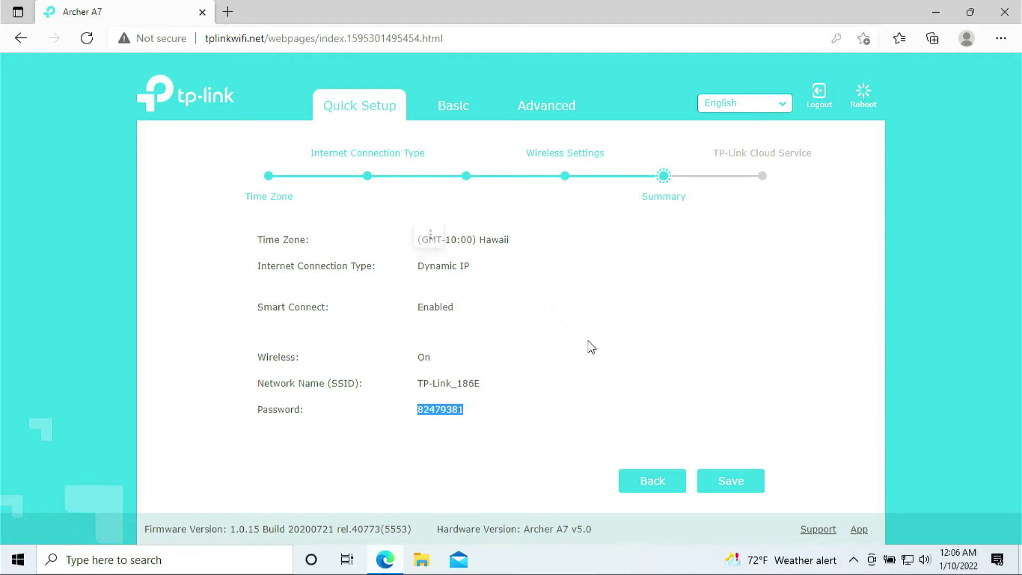
{"action": "left_click", "coordinate": [751, 482]}
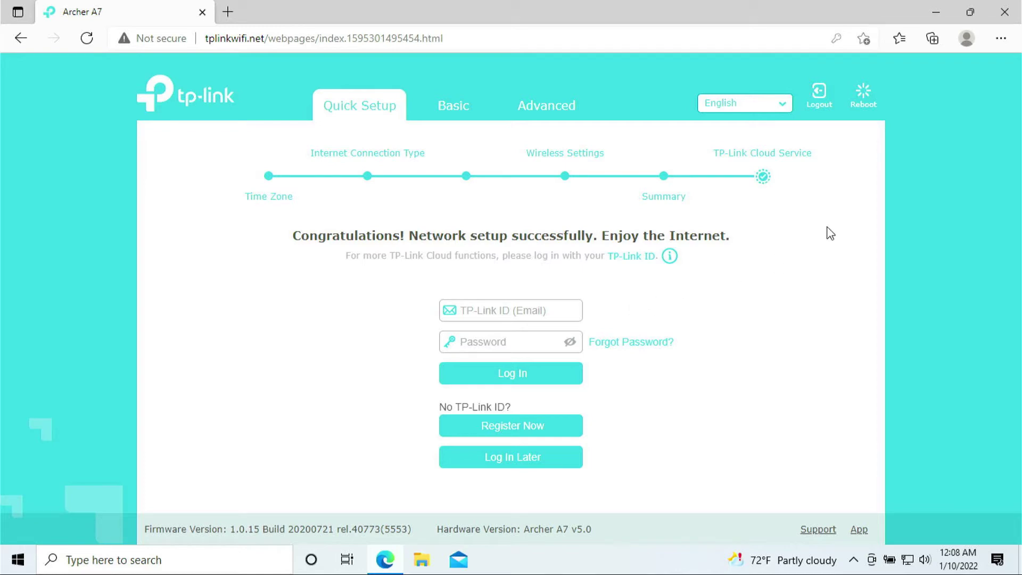
Restart Edge and load tplinkwifi.net, correcting the mistyped address.
{"action": "left_click", "coordinate": [1005, 11]}
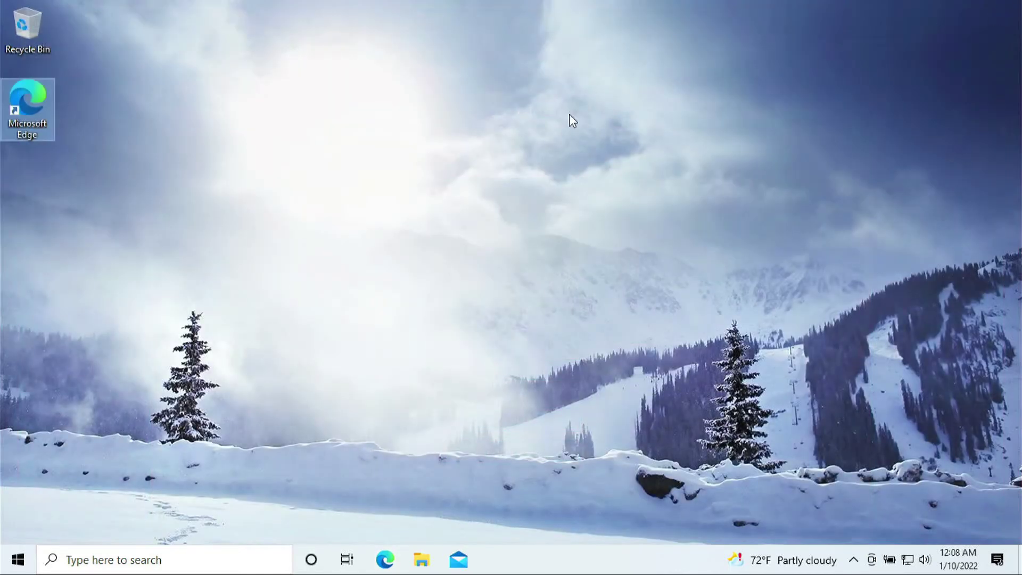
{"action": "left_click", "coordinate": [360, 246]}
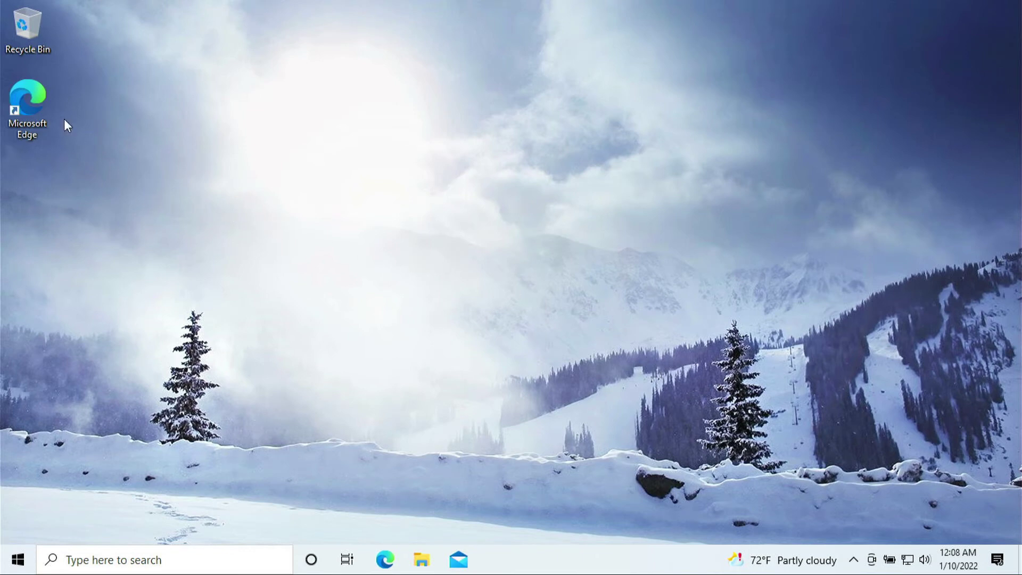
{"action": "double_click", "coordinate": [34, 101]}
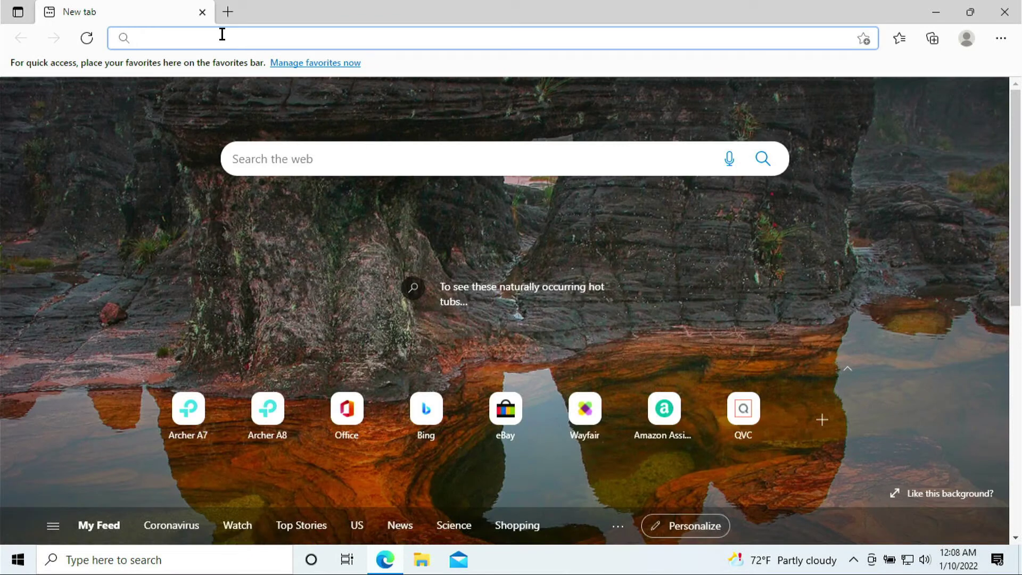
{"action": "type", "text": "tp"}
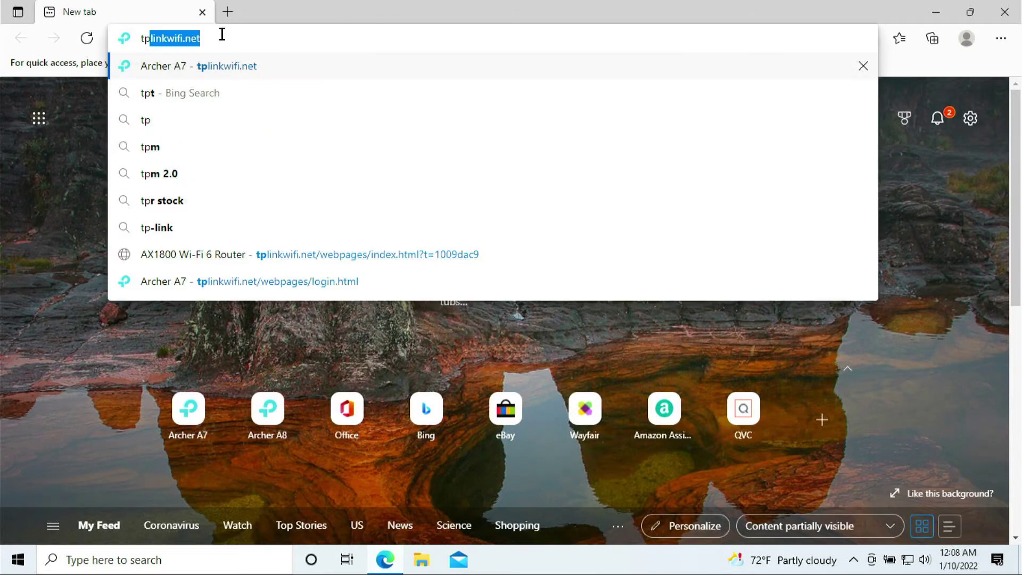
{"action": "type", "text": "linkeifi"}
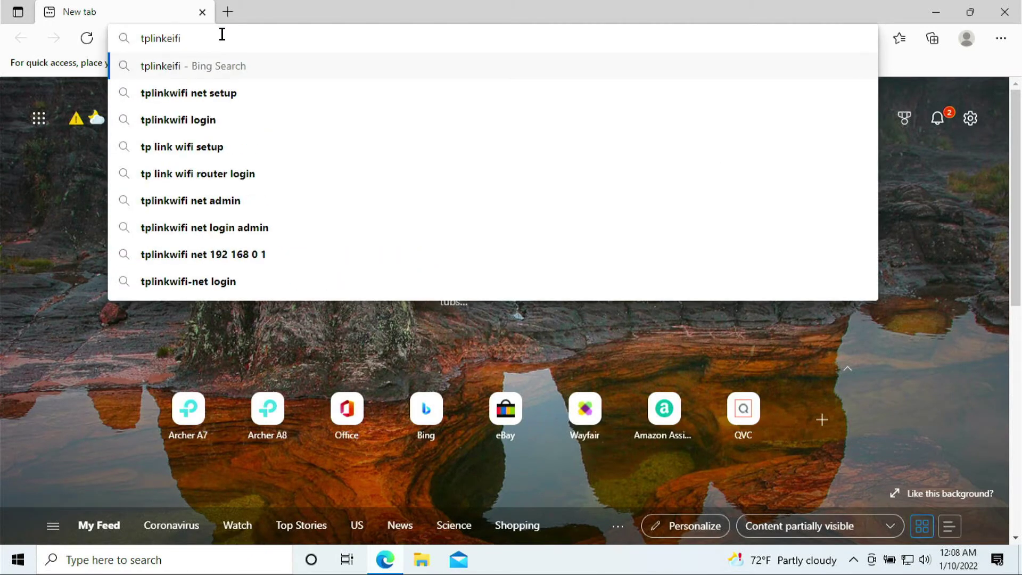
{"action": "key", "text": "BackSpace"}
{"action": "key", "text": "BackSpace"}
{"action": "key", "text": "BackSpace"}
{"action": "key", "text": "BackSpace"}
{"action": "type", "text": "w"}
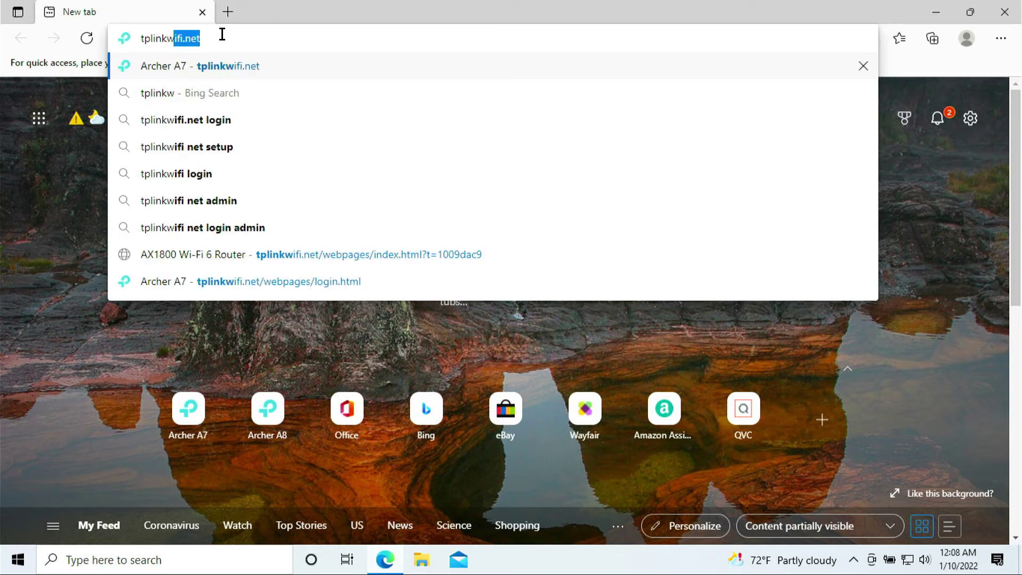
{"action": "key", "text": "Return"}
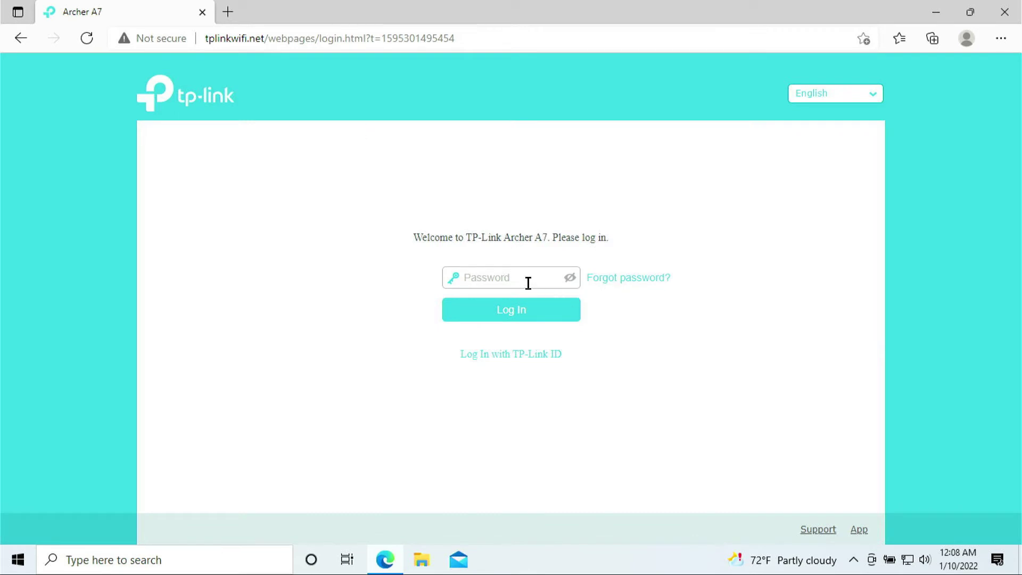
Enter the router administrator password and log in.
{"action": "left_click", "coordinate": [528, 283]}
{"action": "key", "text": "Return"}
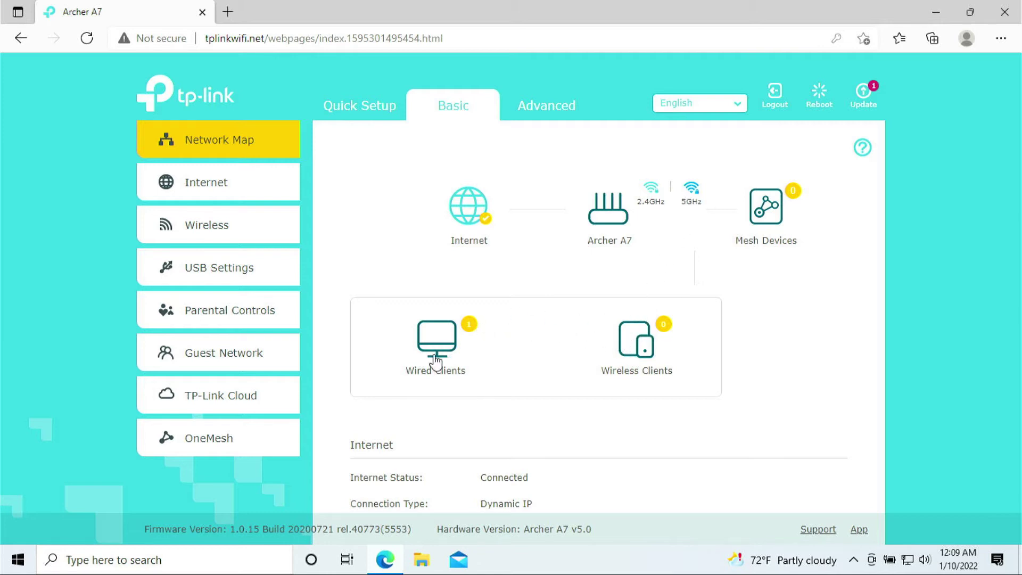
Switch between the Wired Clients and Wireless Clients lists on the Network Map.
{"action": "left_click", "coordinate": [454, 359]}
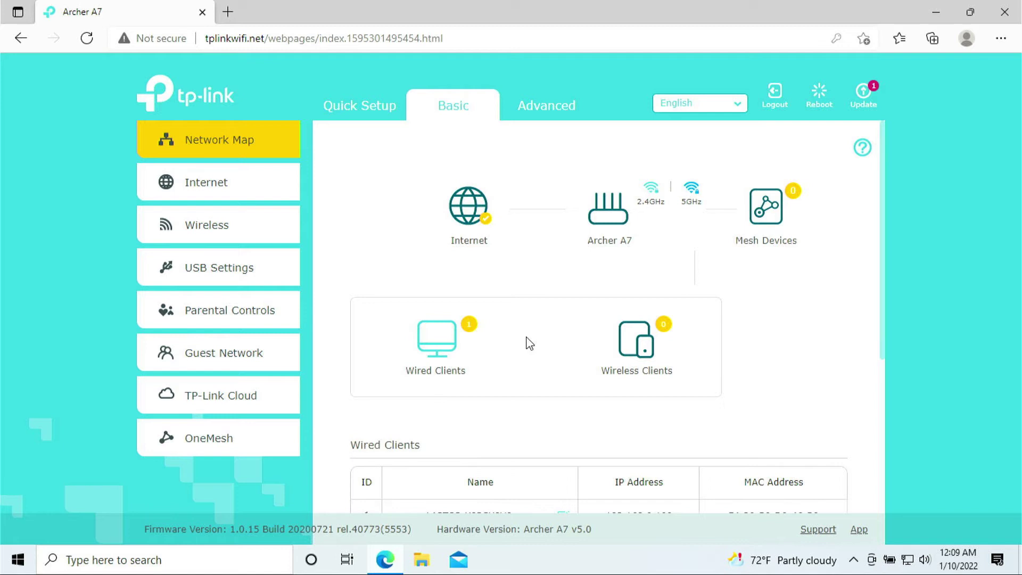
{"action": "left_click", "coordinate": [639, 350]}
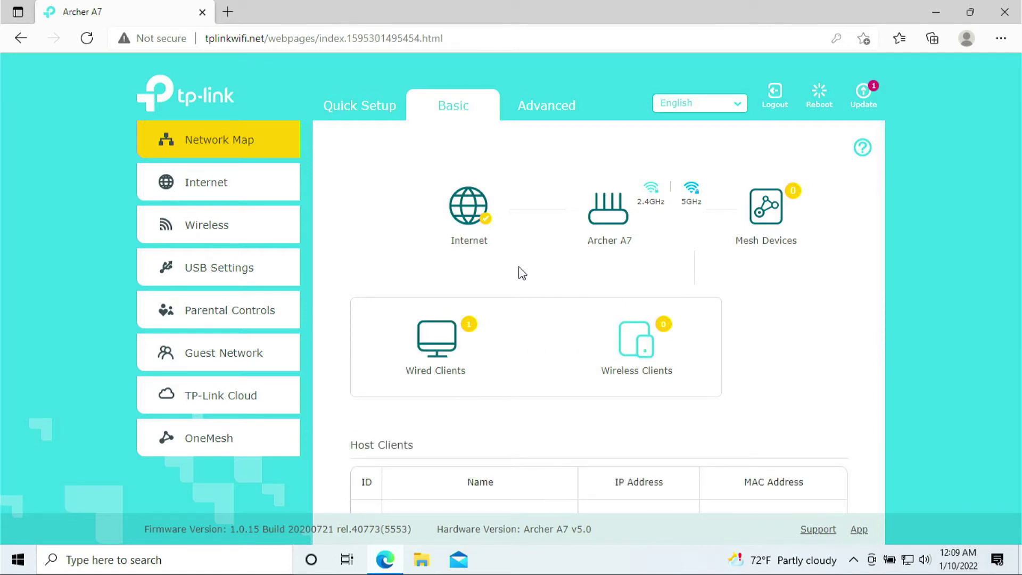
{"action": "scroll", "coordinate": [543, 290], "scroll_direction": "down", "scroll_amount": 2}
{"action": "left_click", "coordinate": [429, 276]}
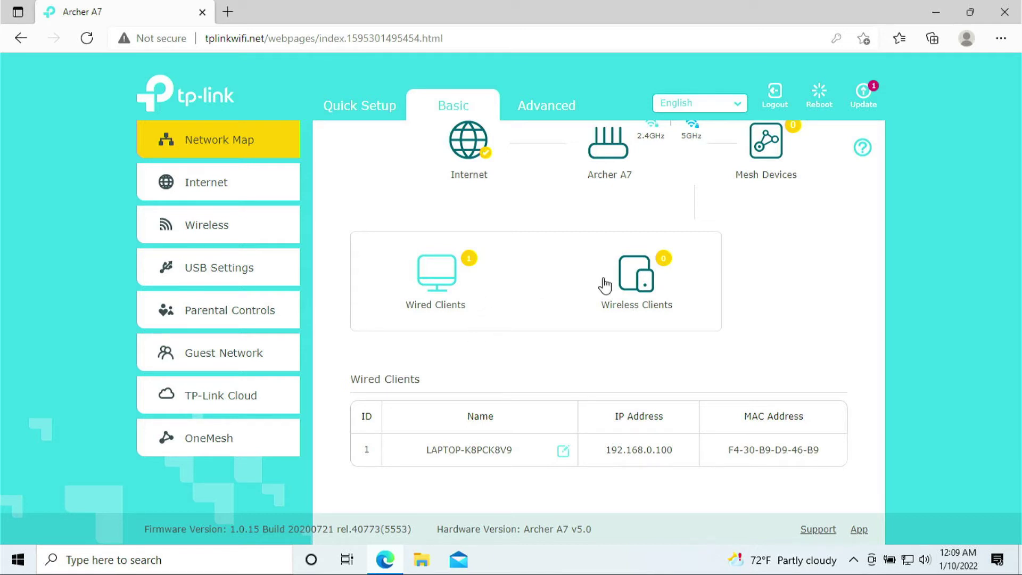
{"action": "left_click", "coordinate": [634, 271]}
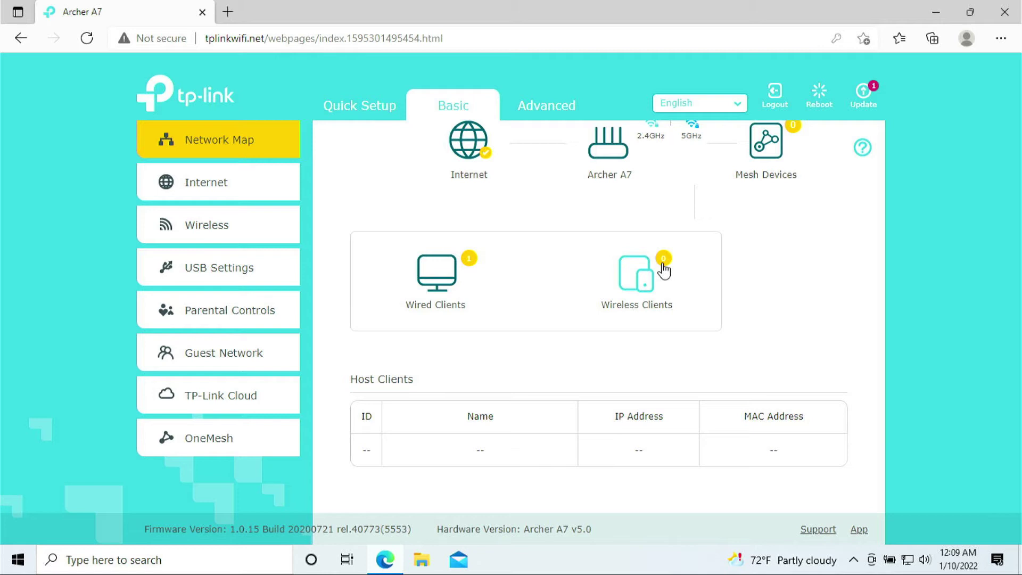
{"action": "scroll", "coordinate": [468, 455], "scroll_direction": "down", "scroll_amount": 1}
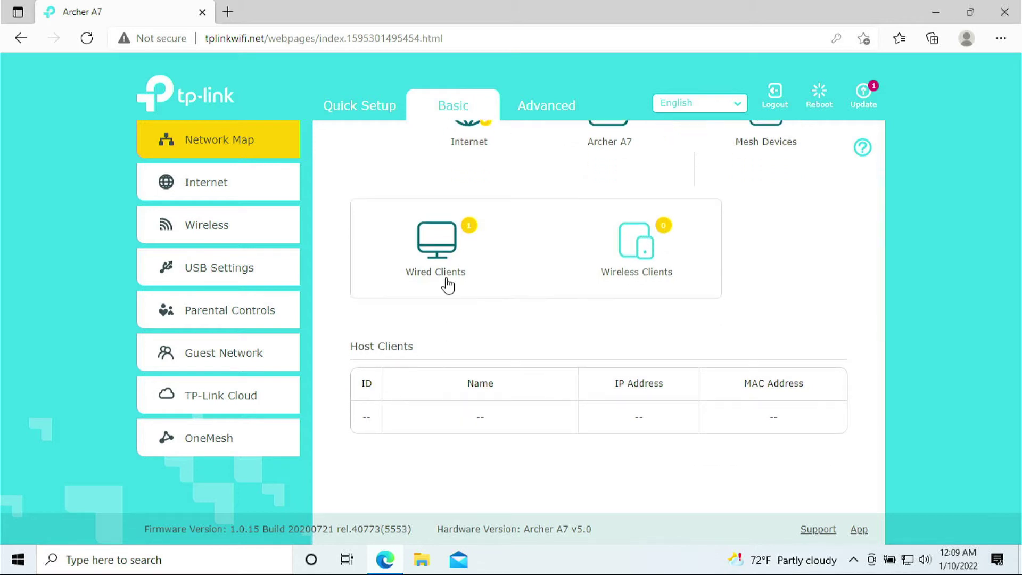
{"action": "left_click", "coordinate": [438, 241]}
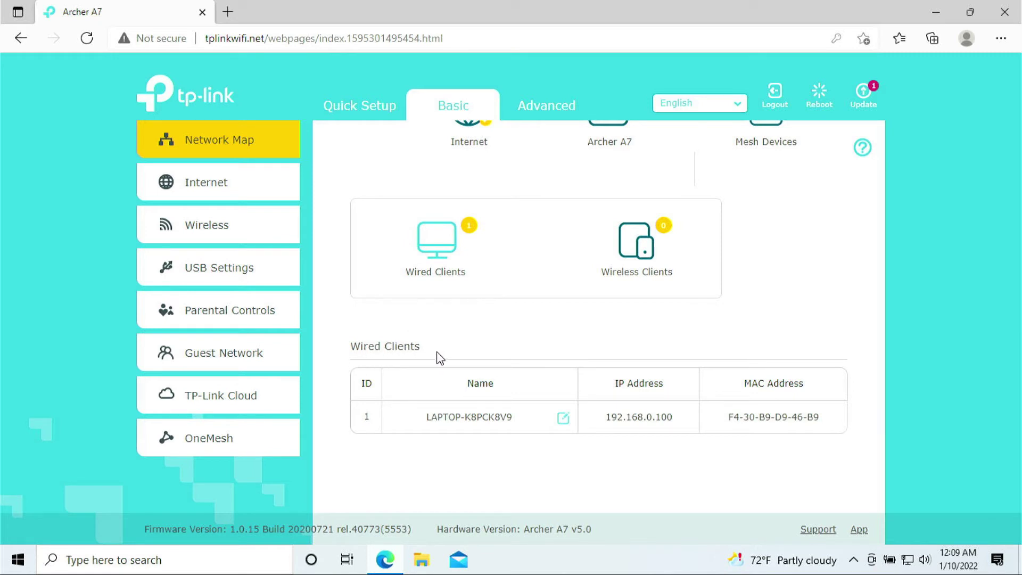
{"action": "scroll", "coordinate": [447, 355], "scroll_direction": "down", "scroll_amount": 1}
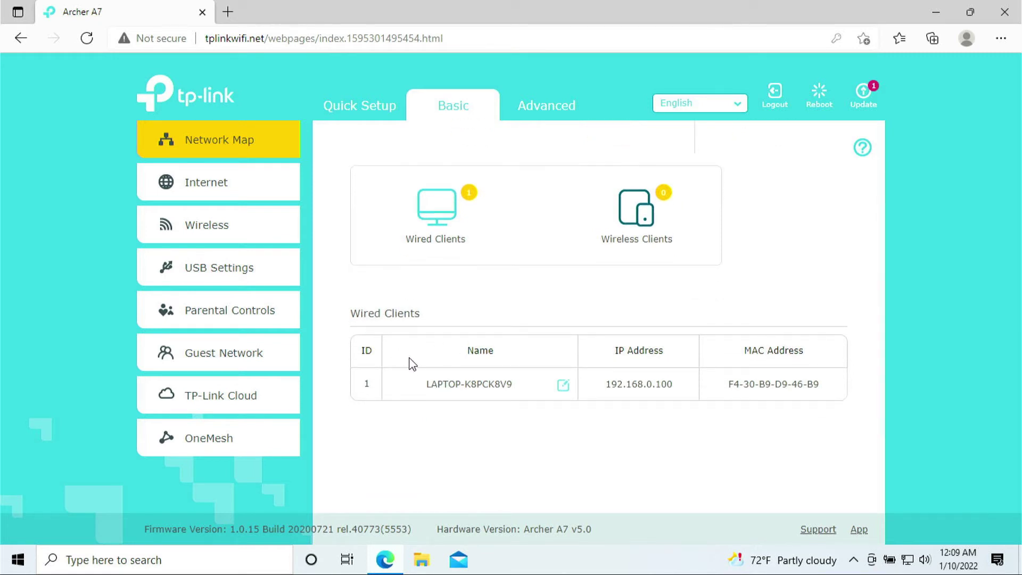
Highlight the wired laptop's name and its IP 192.168.0.100, ending on Wired Clients.
{"action": "left_click_drag", "start_coordinate": [431, 384], "coordinate": [516, 384]}
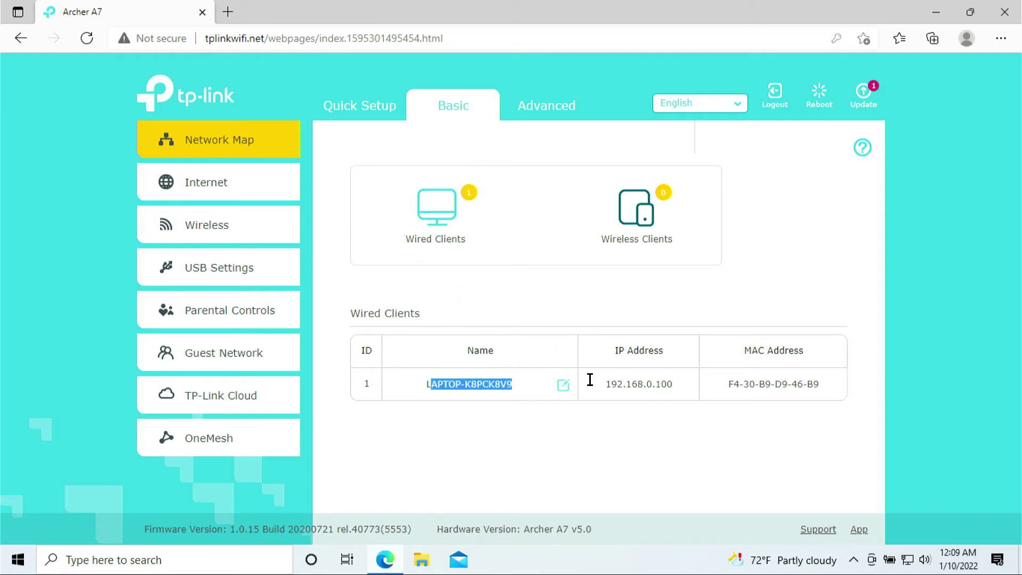
{"action": "left_click_drag", "start_coordinate": [611, 383], "coordinate": [677, 379]}
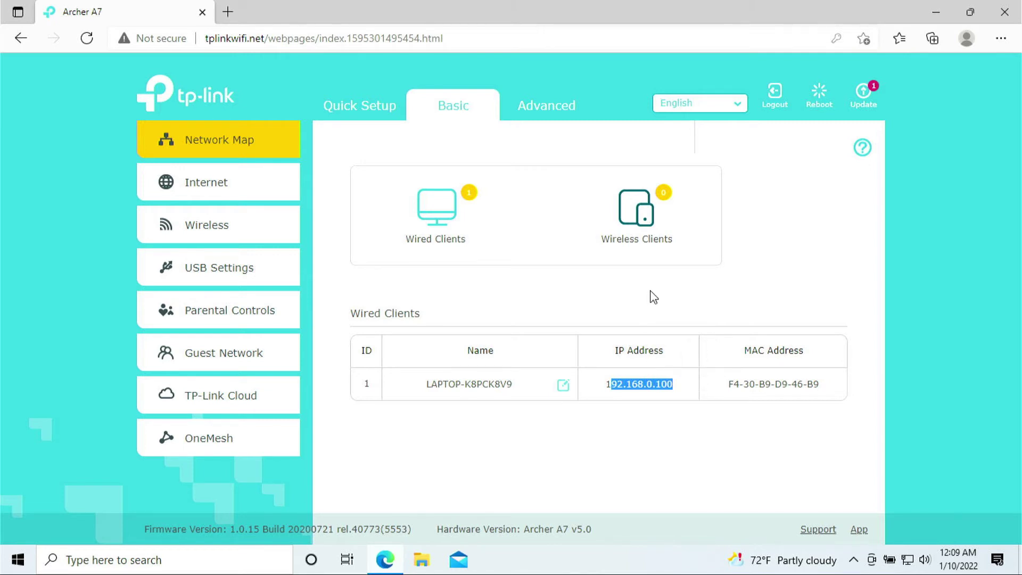
{"action": "left_click", "coordinate": [651, 385]}
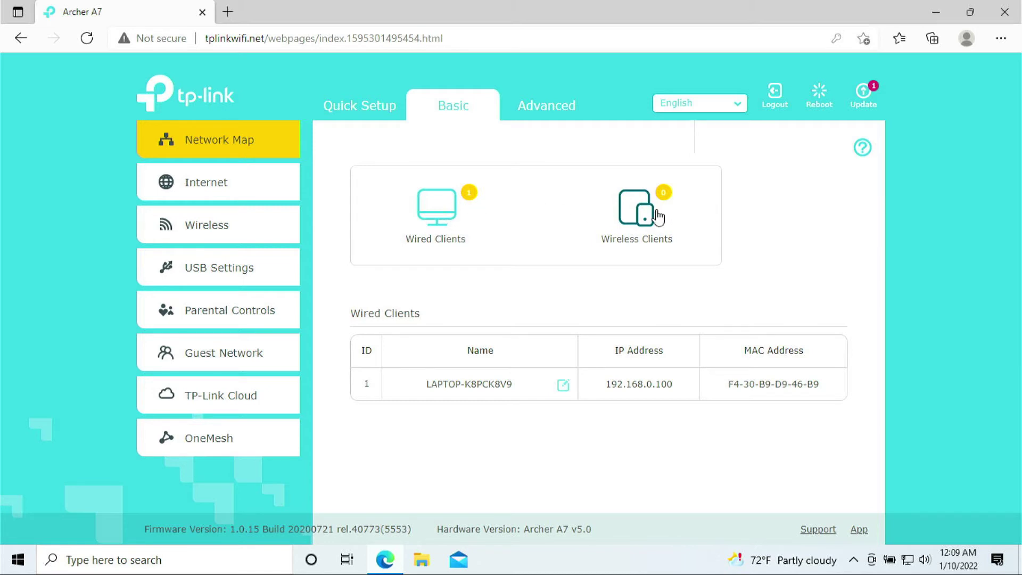
{"action": "left_click", "coordinate": [639, 217]}
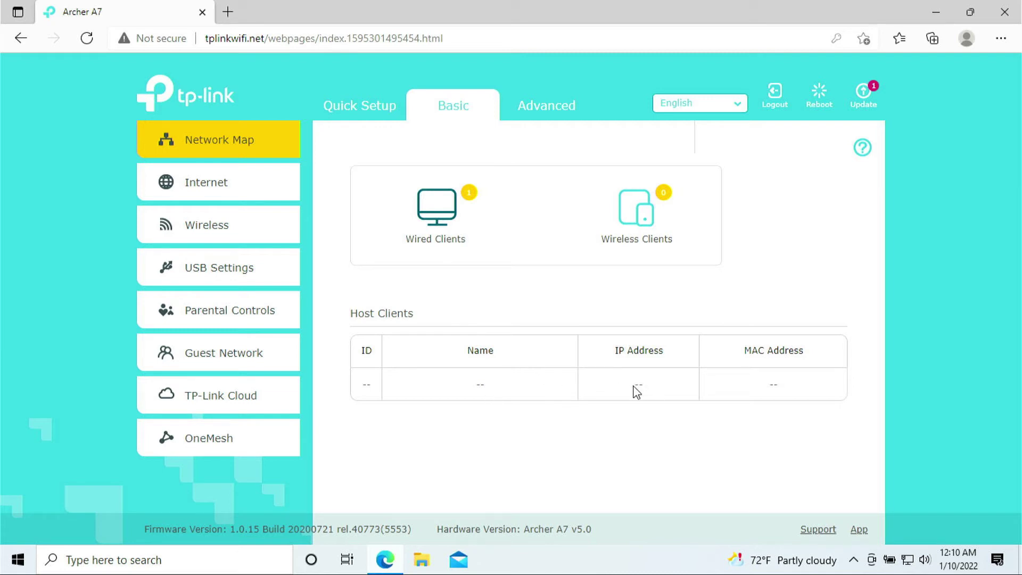
{"action": "left_click", "coordinate": [450, 215]}
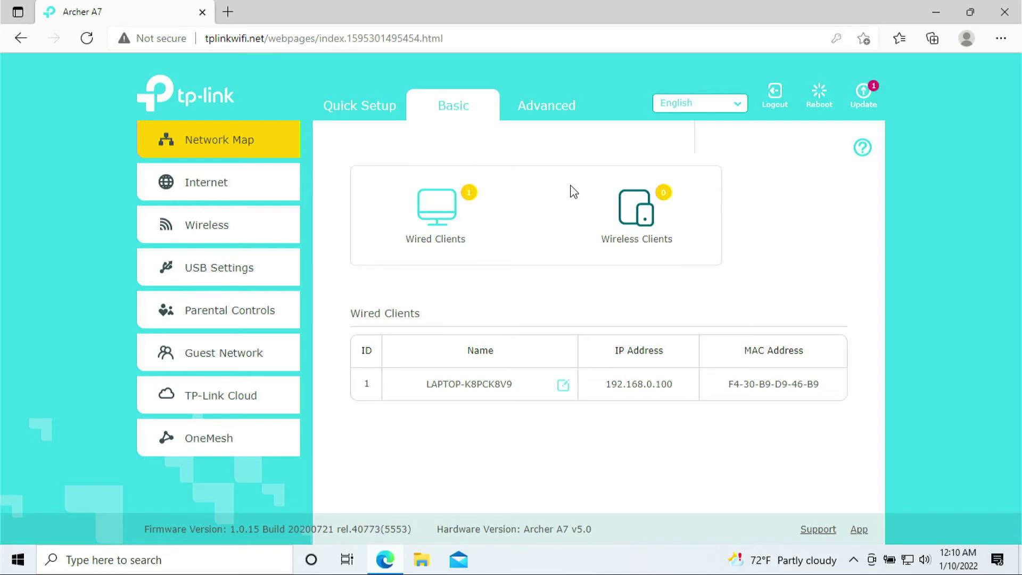
Go to Advanced > NAT Forwarding > Virtual Servers and add a new rule.
{"action": "left_click", "coordinate": [553, 112]}
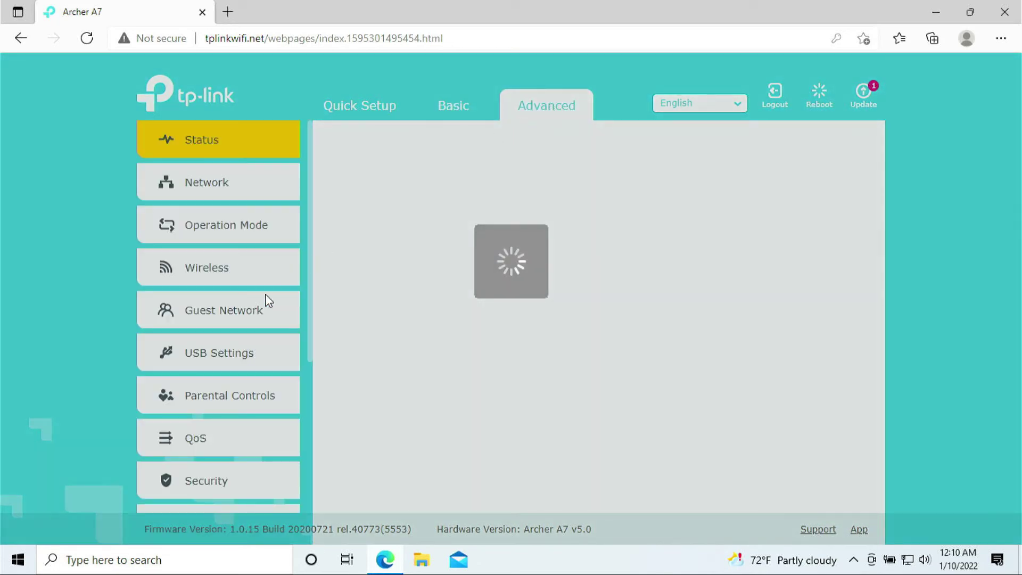
{"action": "scroll", "coordinate": [198, 349], "scroll_direction": "down", "scroll_amount": 3}
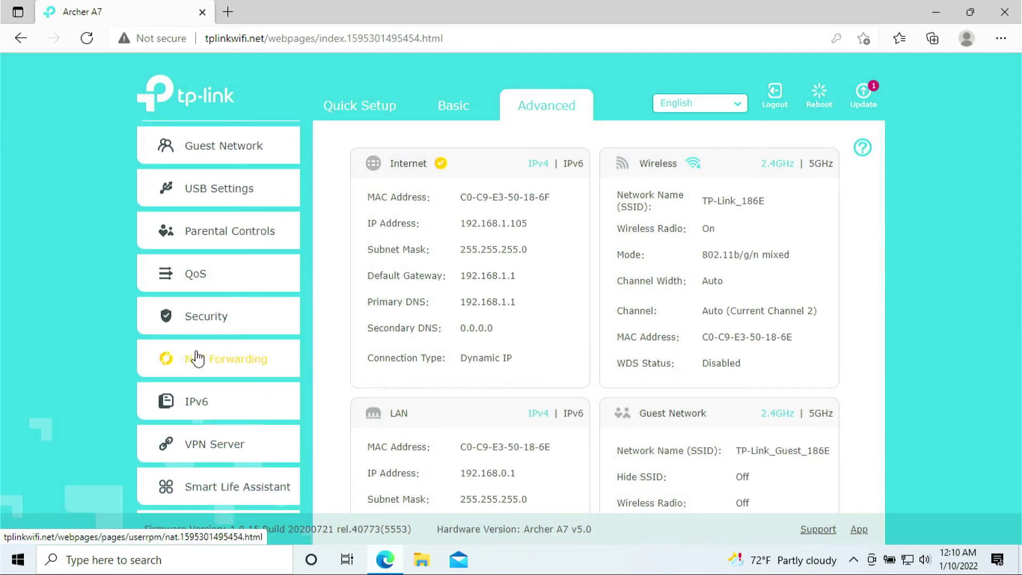
{"action": "left_click", "coordinate": [198, 354]}
{"action": "scroll", "coordinate": [198, 354], "scroll_direction": "down", "scroll_amount": 1}
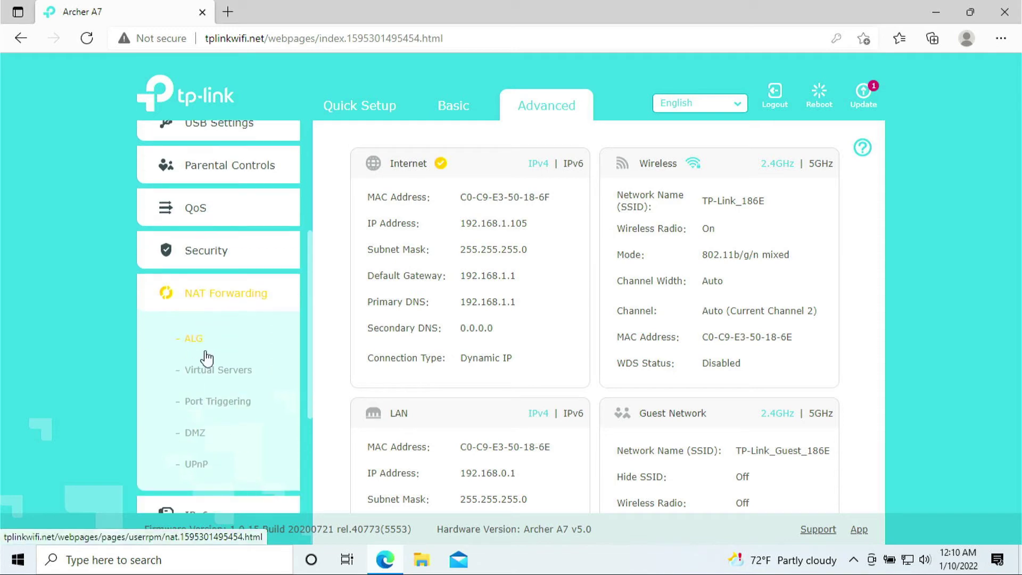
{"action": "left_click", "coordinate": [199, 372]}
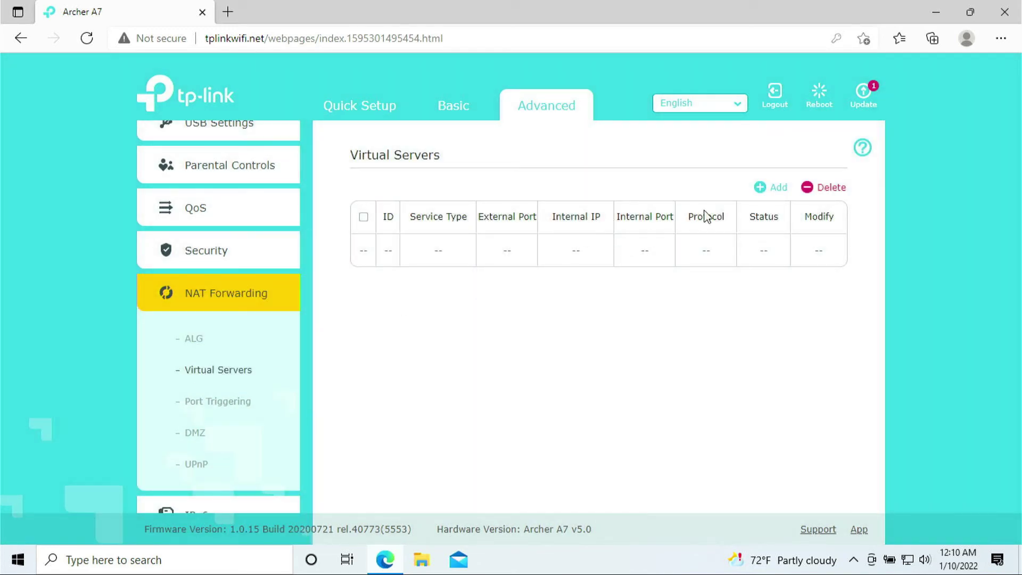
{"action": "left_click", "coordinate": [769, 199]}
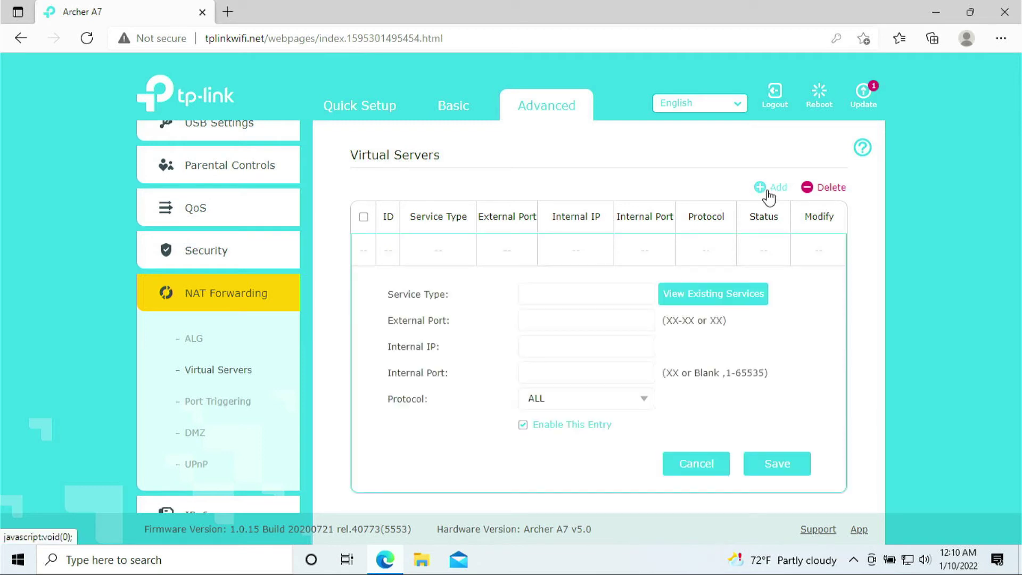
Fill in the xbox-88 service name and internal IP 192.168.0.100.
{"action": "left_click", "coordinate": [551, 298]}
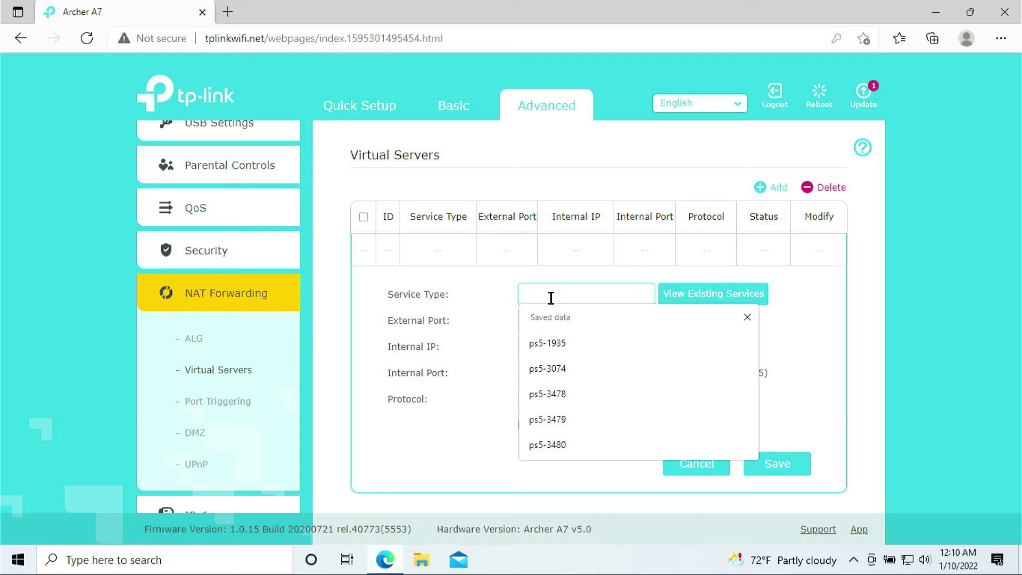
{"action": "type", "text": "xbox-88"}
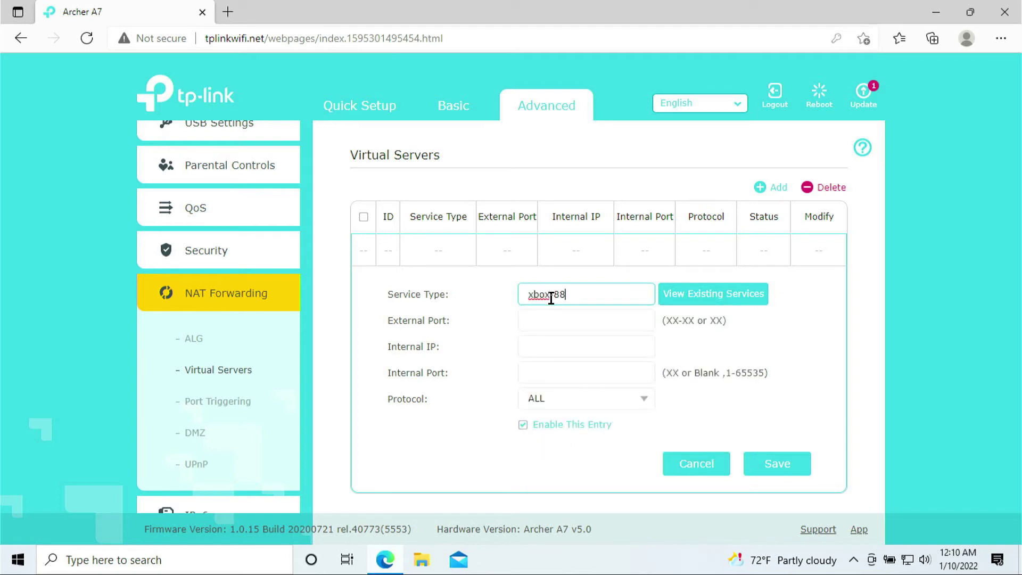
{"action": "key", "text": "Tab"}
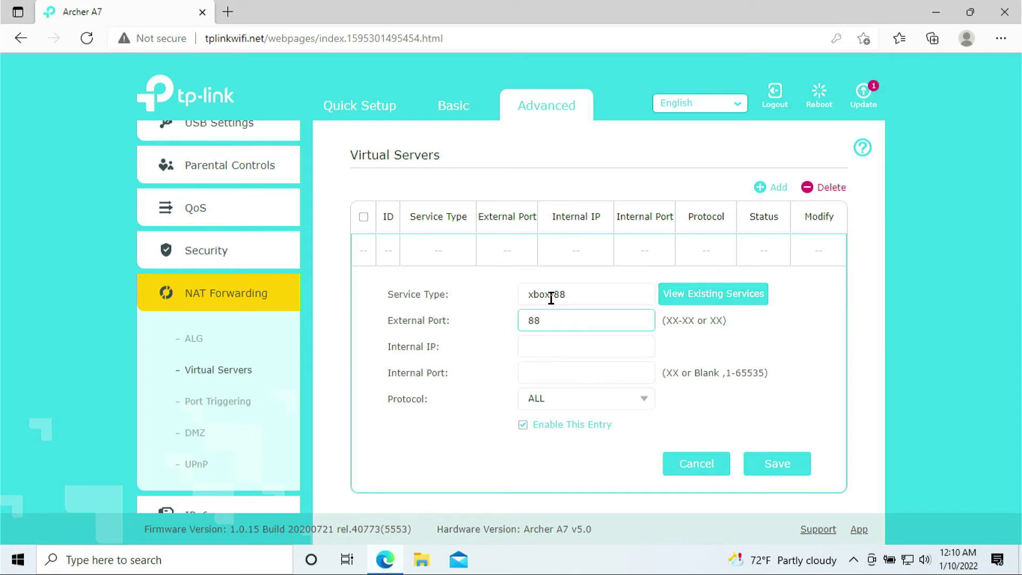
{"action": "key", "text": "Tab"}
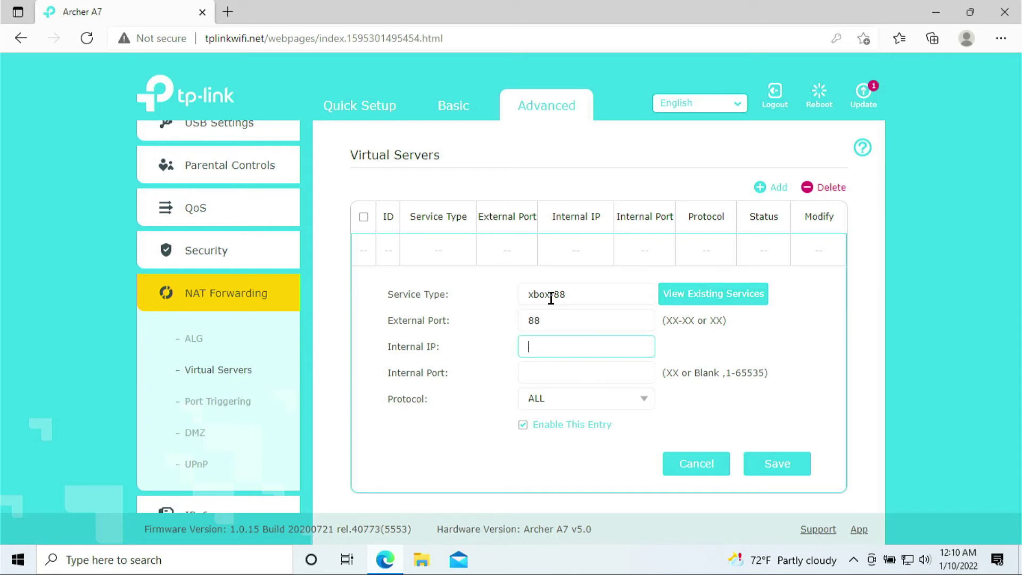
{"action": "type", "text": "192.1"}
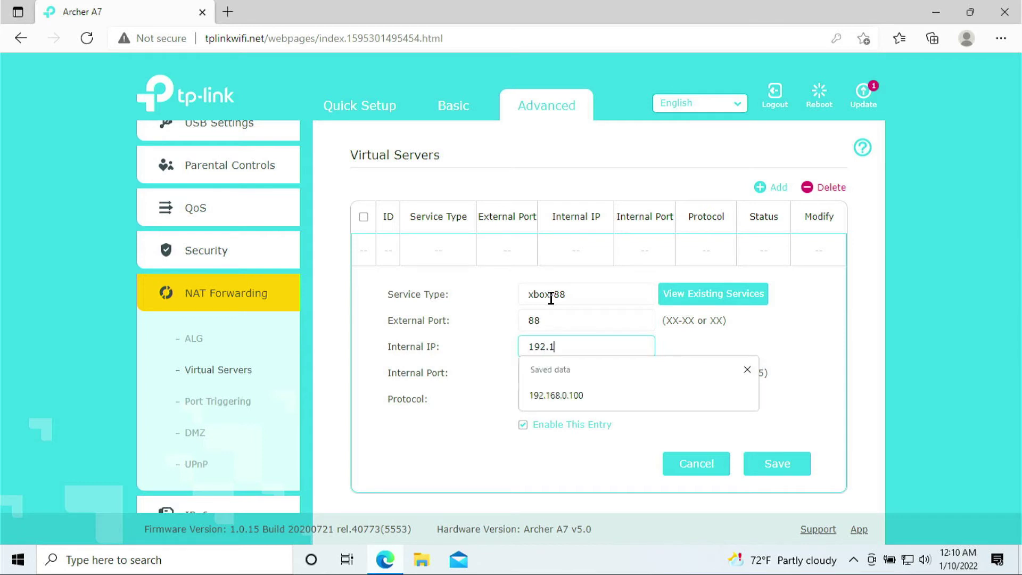
{"action": "type", "text": "68.0.100"}
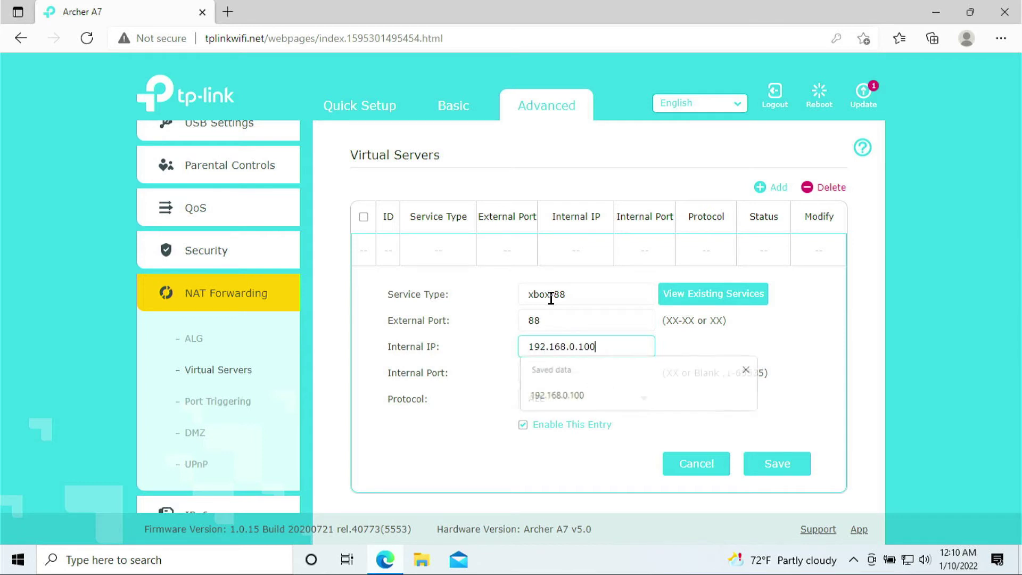
{"action": "key", "text": "Tab"}
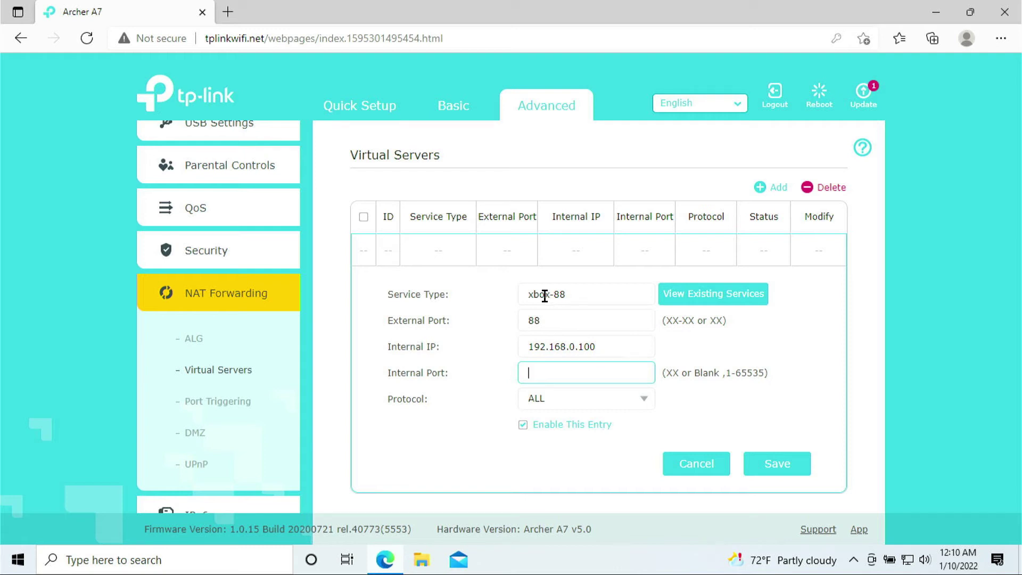
{"action": "left_click_drag", "start_coordinate": [547, 346], "coordinate": [621, 347]}
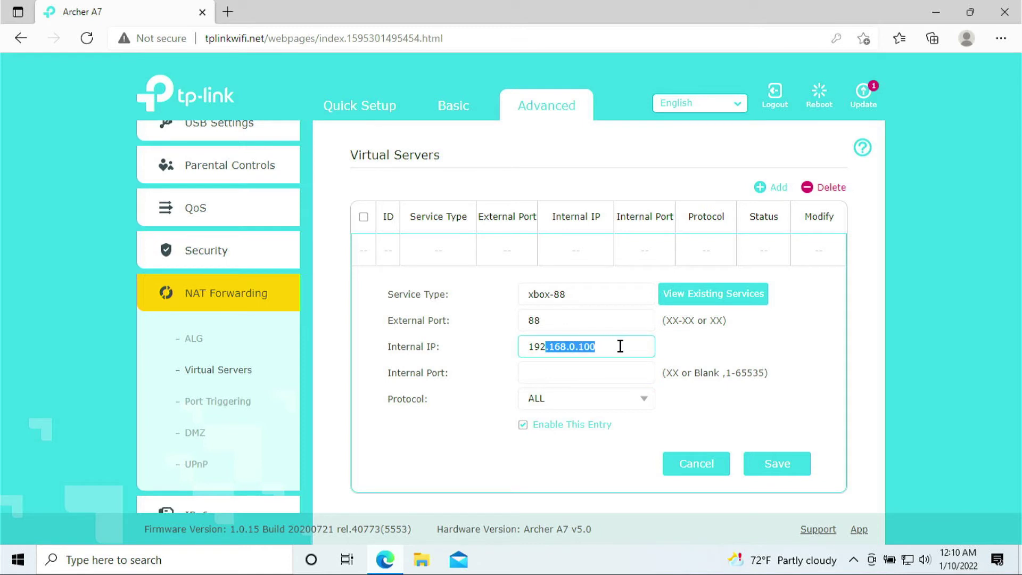
{"action": "left_click", "coordinate": [621, 346]}
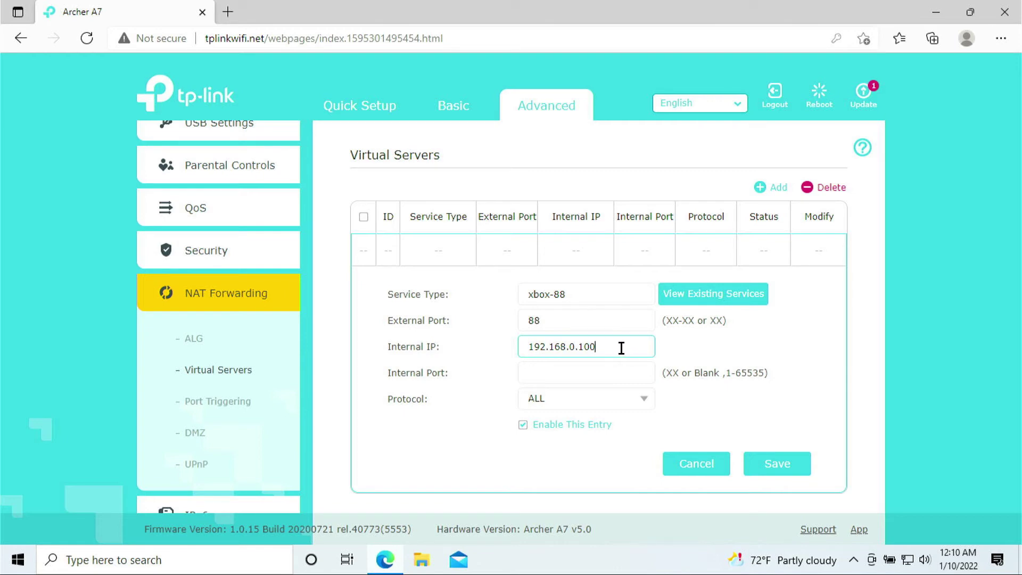
{"action": "left_click_drag", "start_coordinate": [619, 347], "coordinate": [545, 347]}
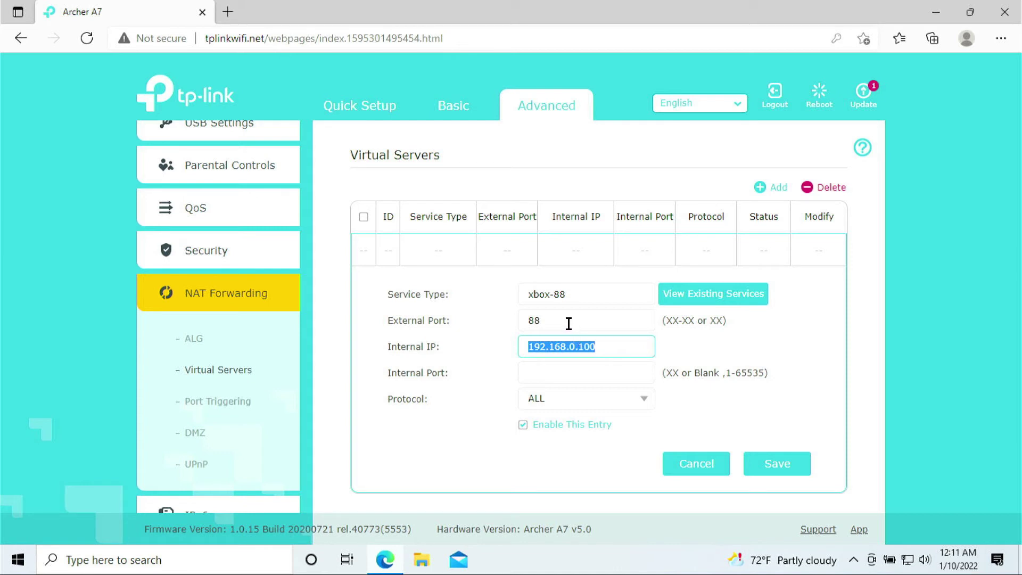
{"action": "left_click_drag", "start_coordinate": [612, 346], "coordinate": [495, 352]}
Set internal port 88 with UDP protocol and save the rule.
{"action": "left_click", "coordinate": [562, 375]}
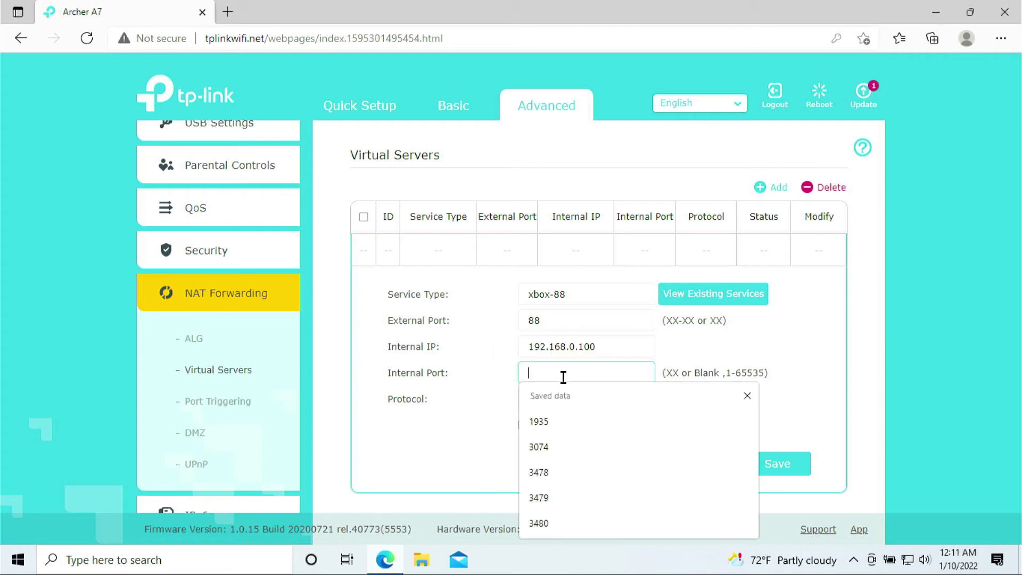
{"action": "type", "text": "88"}
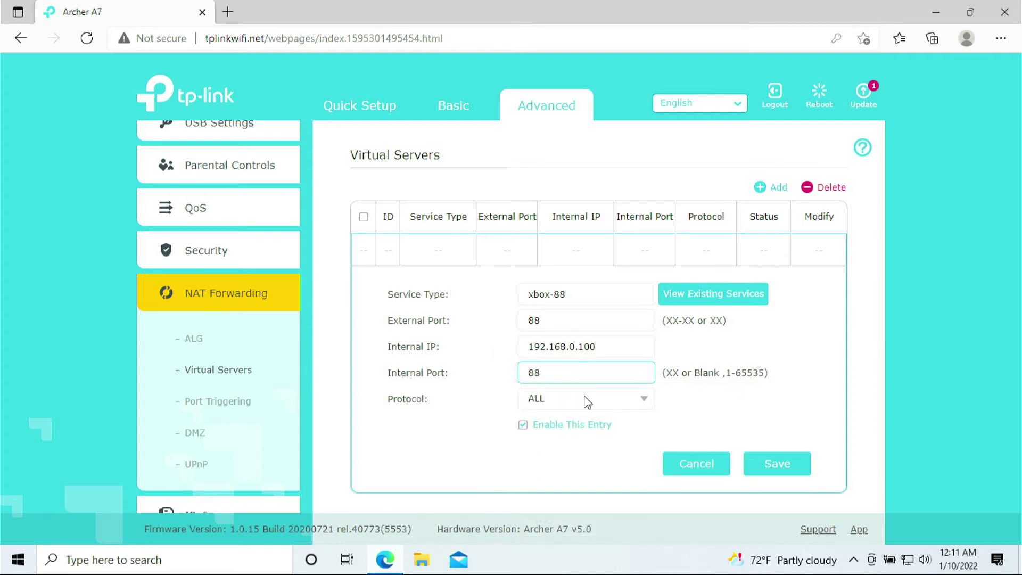
{"action": "key", "text": "Tab"}
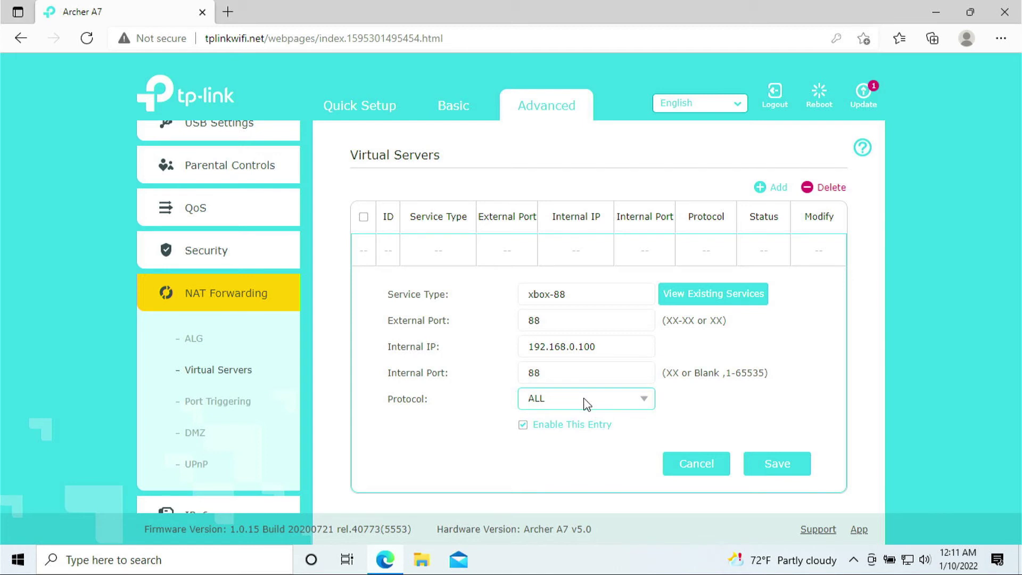
{"action": "left_click", "coordinate": [644, 401]}
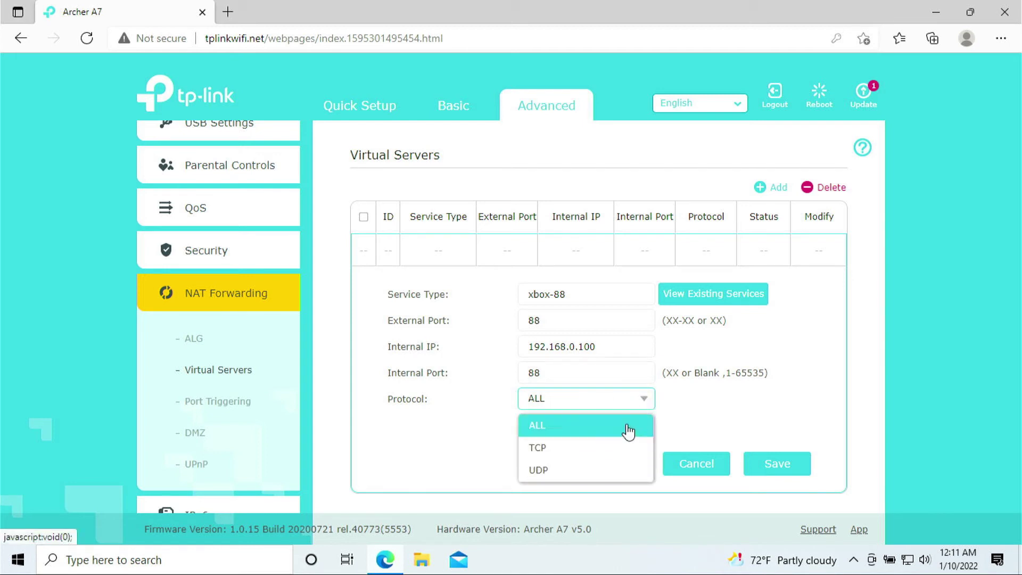
{"action": "left_click", "coordinate": [593, 471]}
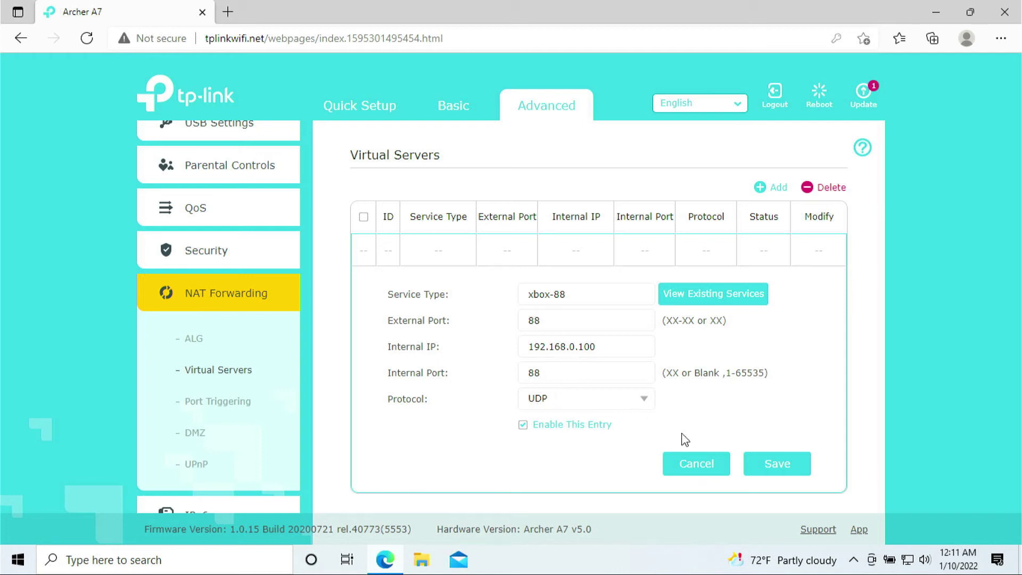
{"action": "left_click", "coordinate": [798, 473]}
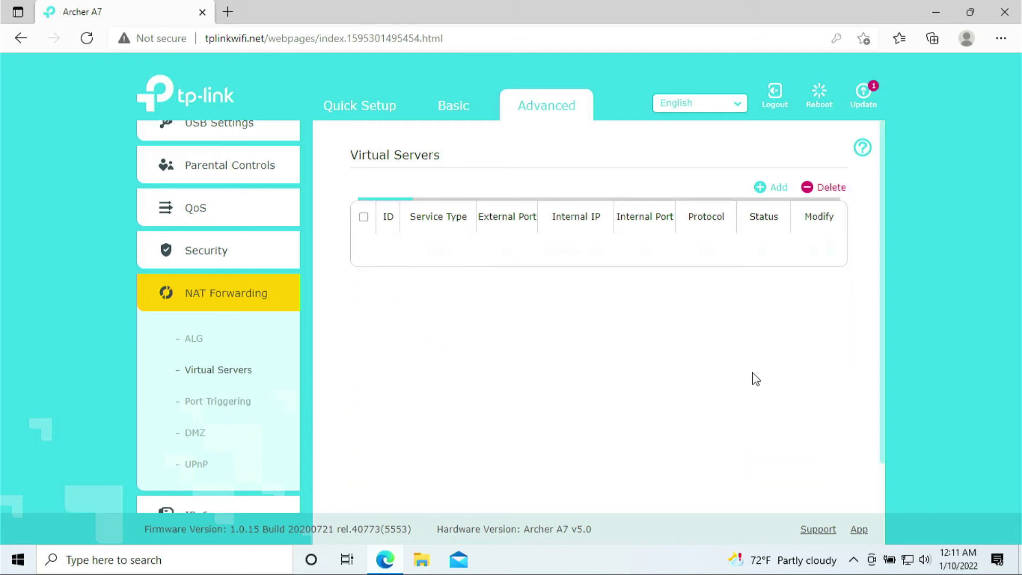
Start a new virtual server rule named xbox-3074 with external port 3074.
{"action": "left_click", "coordinate": [767, 189]}
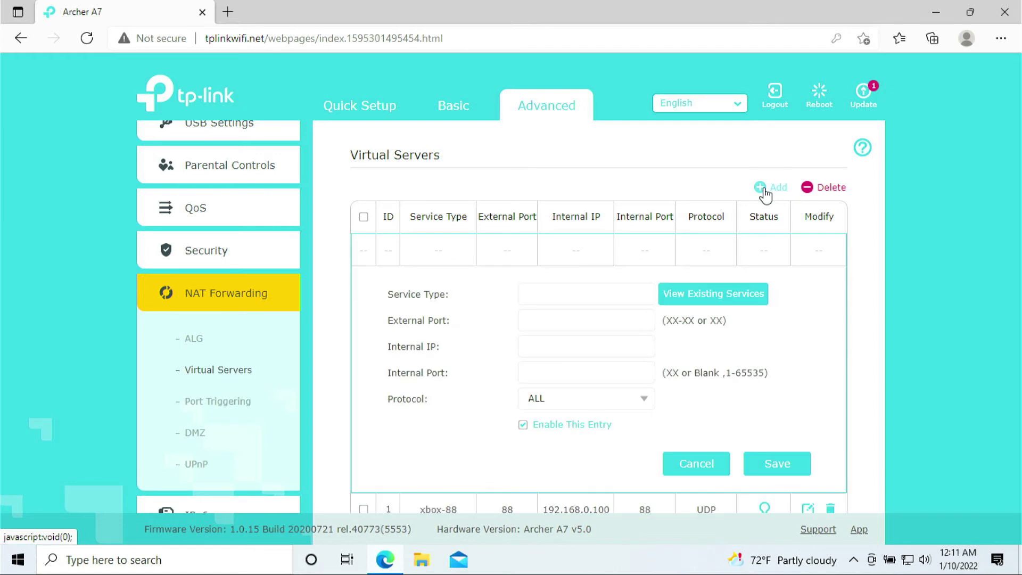
{"action": "left_click", "coordinate": [569, 294]}
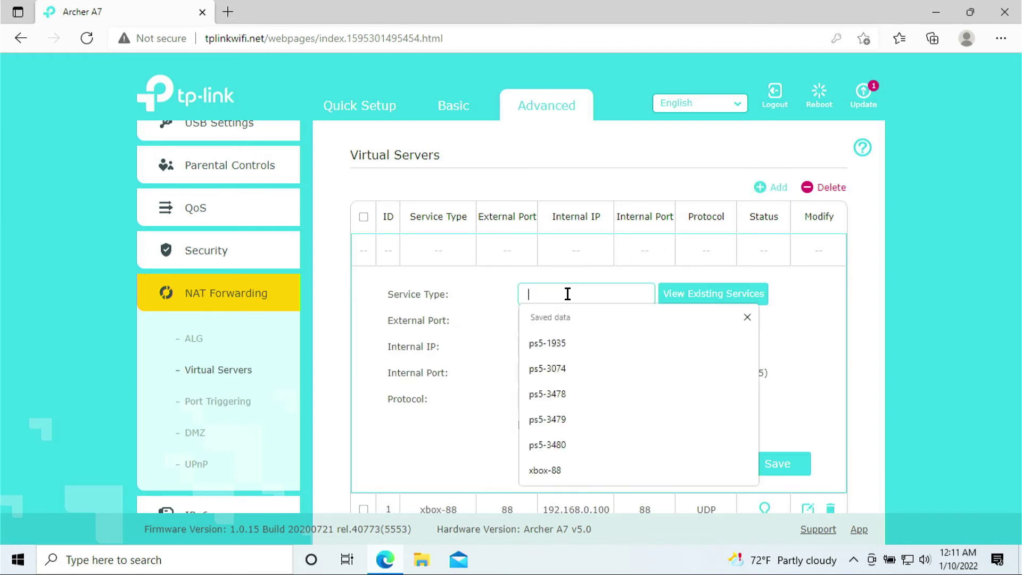
{"action": "type", "text": "xbox-"}
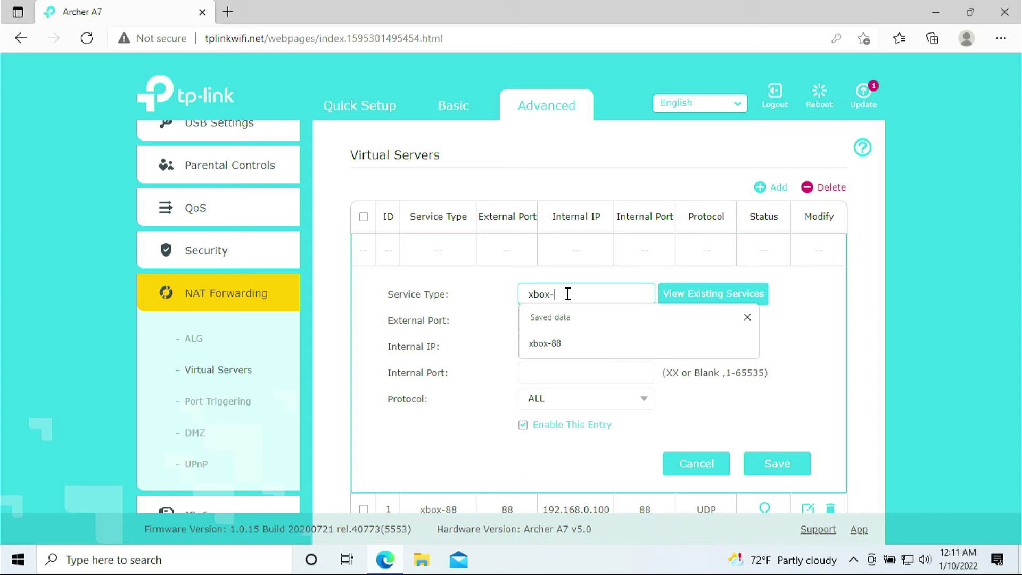
{"action": "type", "text": "3074"}
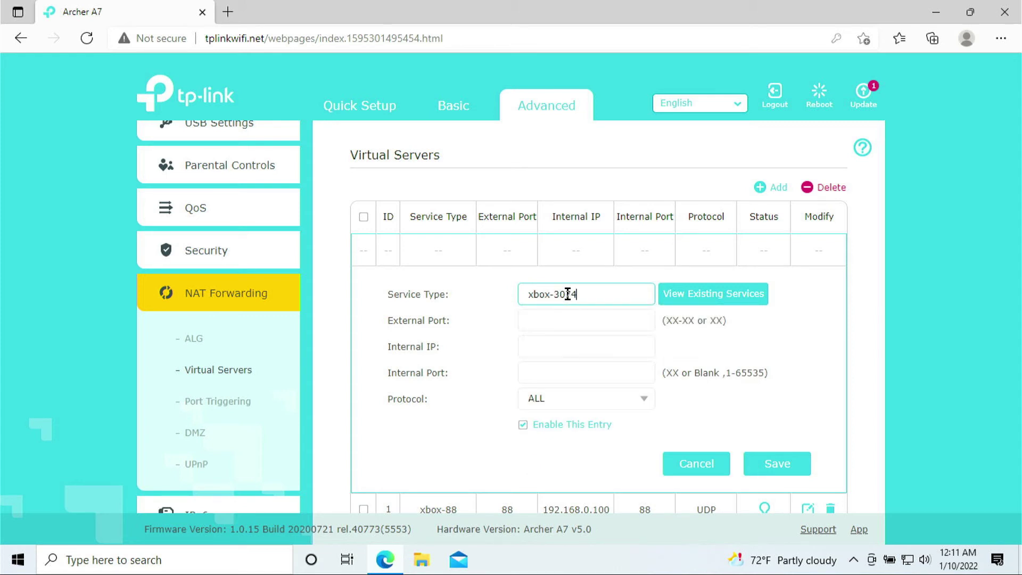
{"action": "left_click", "coordinate": [579, 316]}
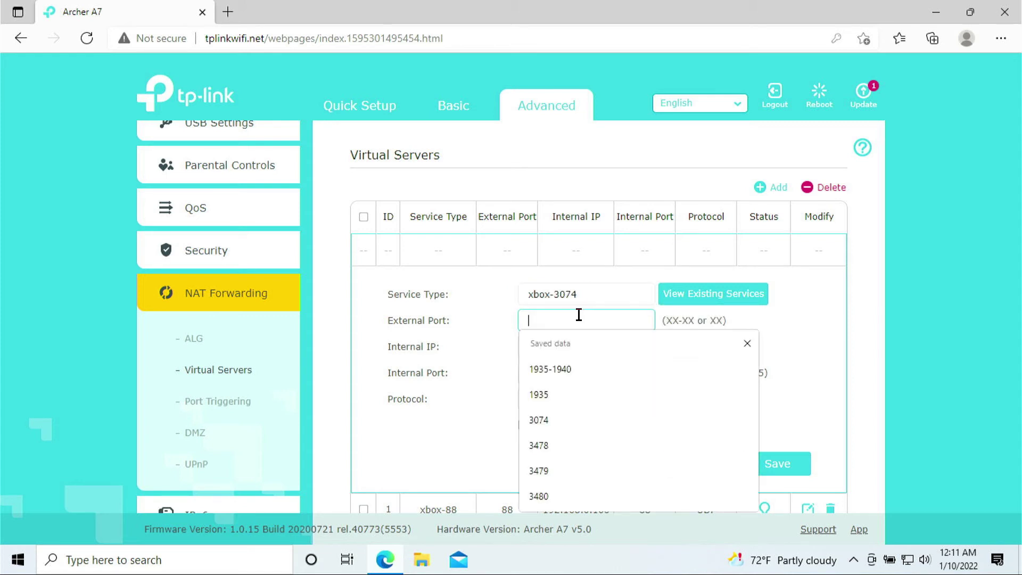
{"action": "type", "text": "3074"}
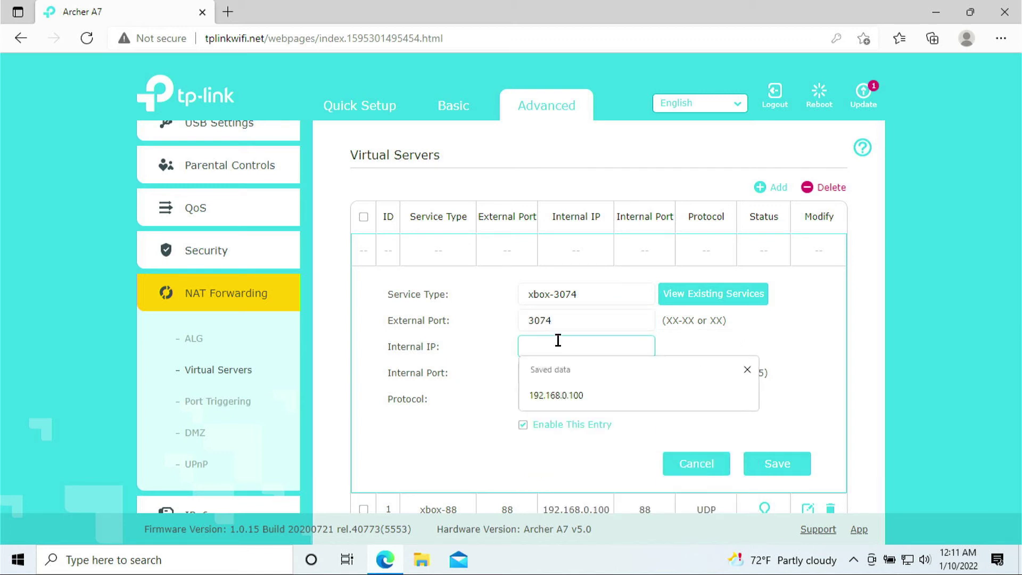
Point the rule to internal IP 192.168.0.100, internal port 3074, protocol ALL.
{"action": "left_click", "coordinate": [557, 394]}
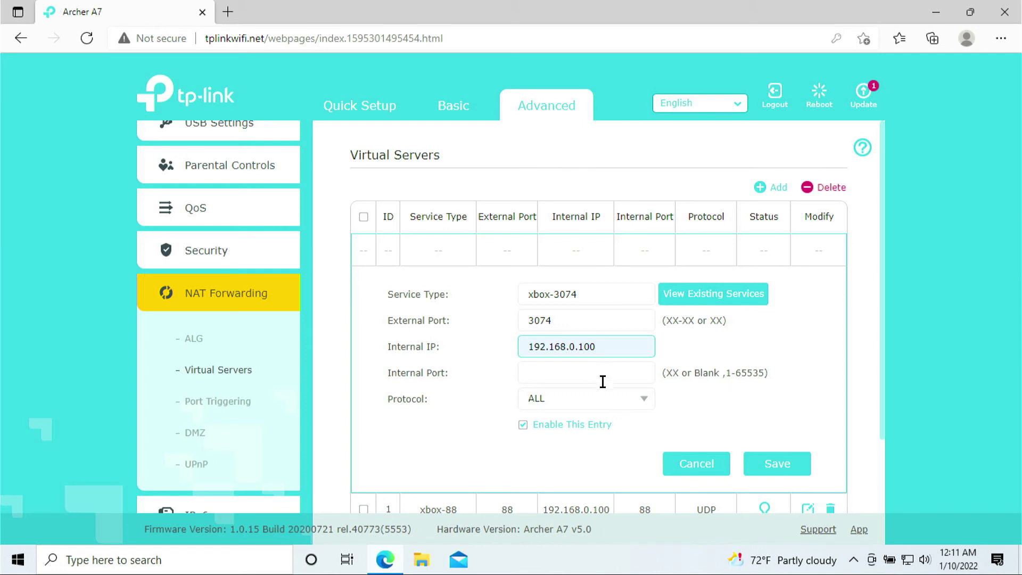
{"action": "left_click", "coordinate": [600, 376]}
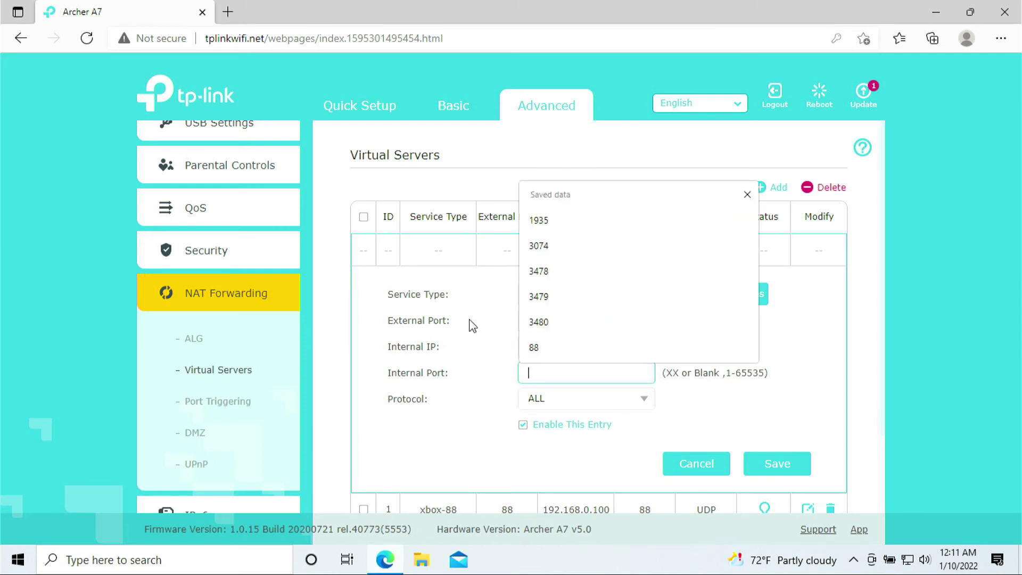
{"action": "left_click", "coordinate": [544, 245]}
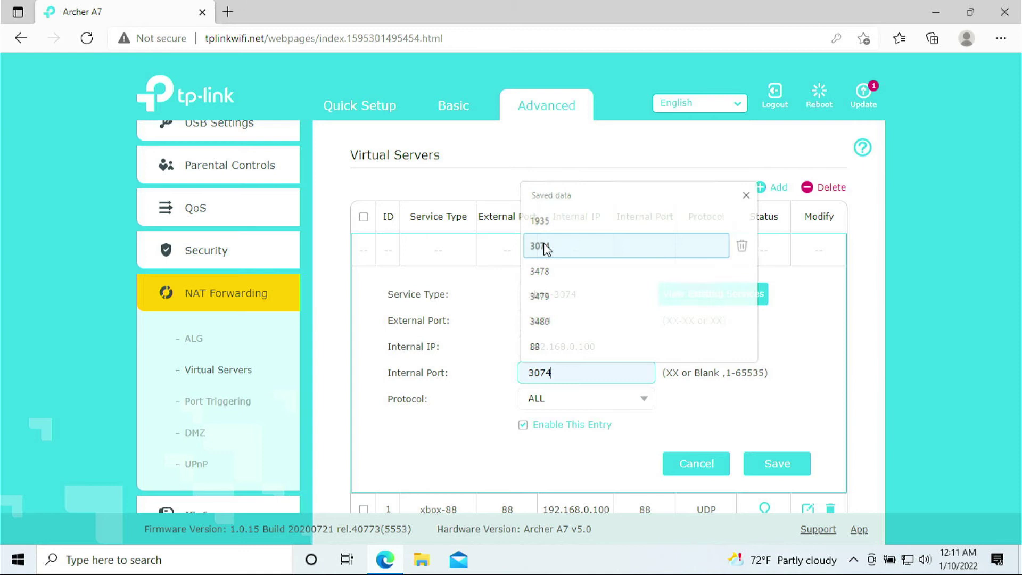
{"action": "left_click", "coordinate": [644, 399]}
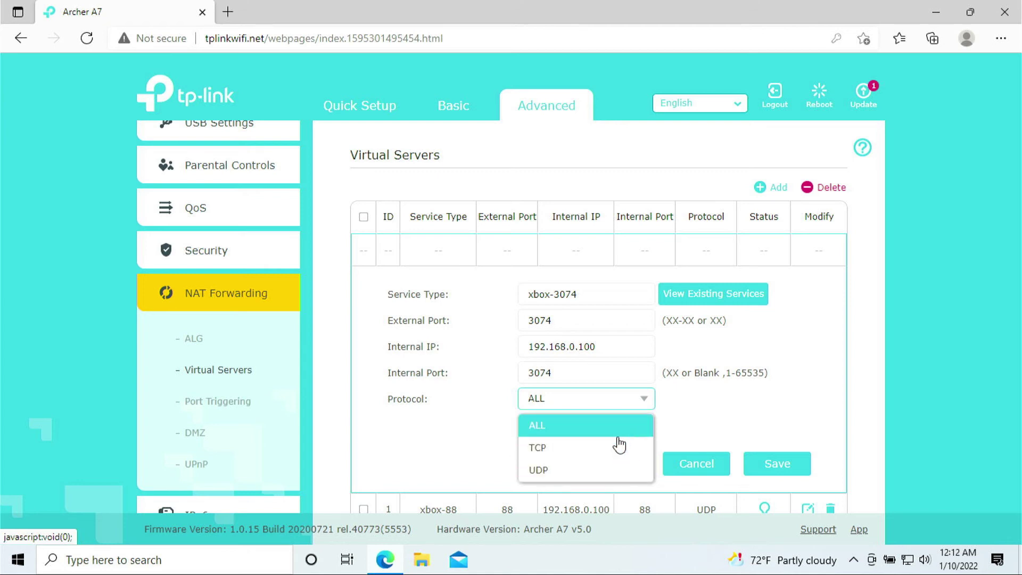
{"action": "left_click", "coordinate": [609, 426]}
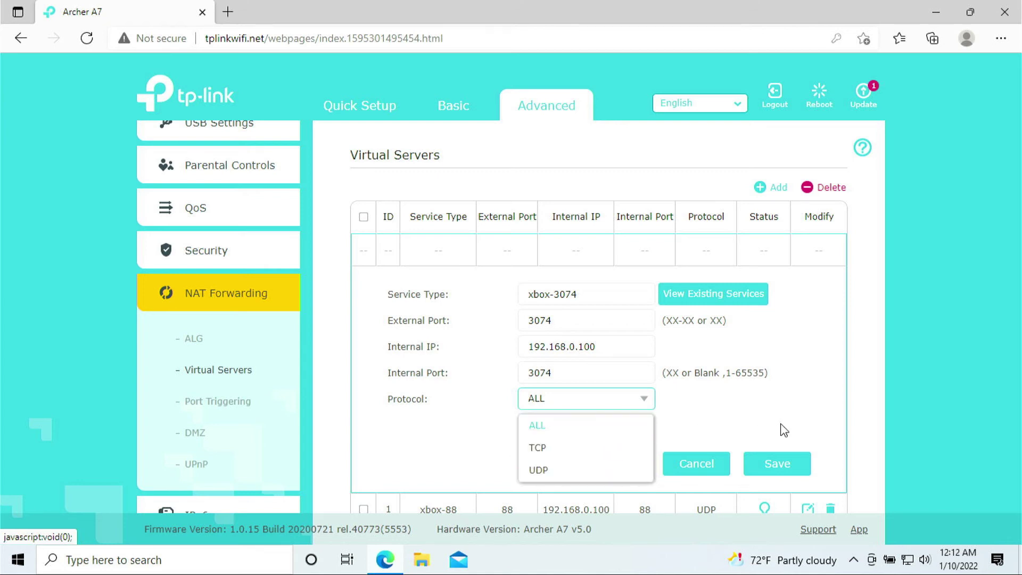
Save the xbox-3074 rule and start a new xbox-53 rule with external port 53.
{"action": "left_click", "coordinate": [797, 475]}
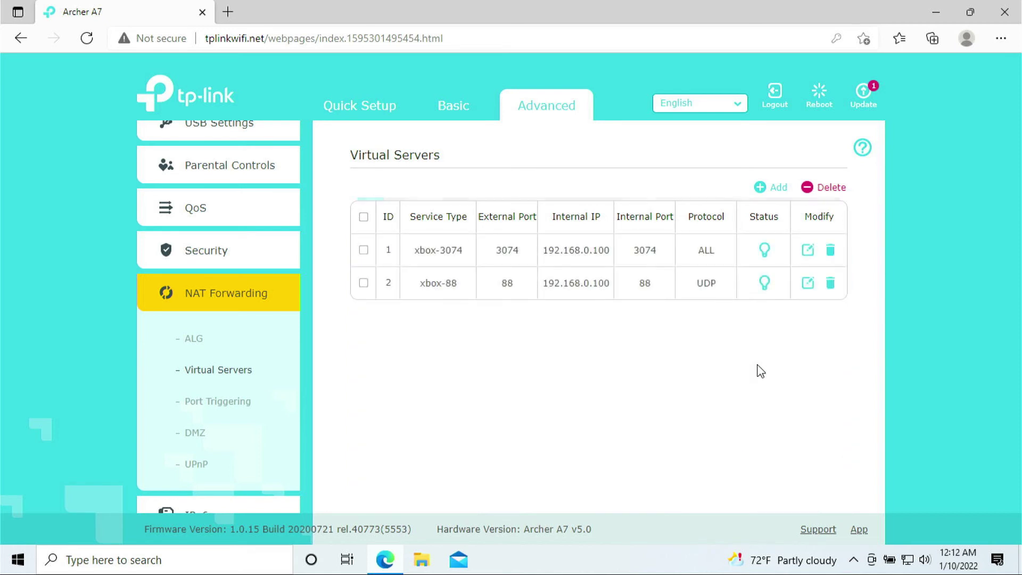
{"action": "left_click", "coordinate": [767, 190]}
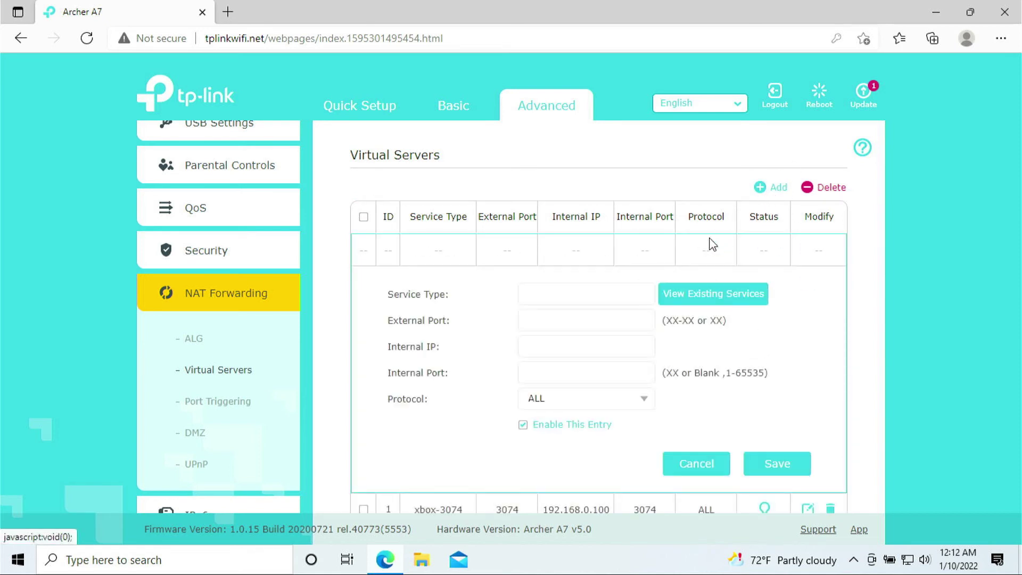
{"action": "left_click", "coordinate": [613, 299]}
{"action": "type", "text": "xbox"}
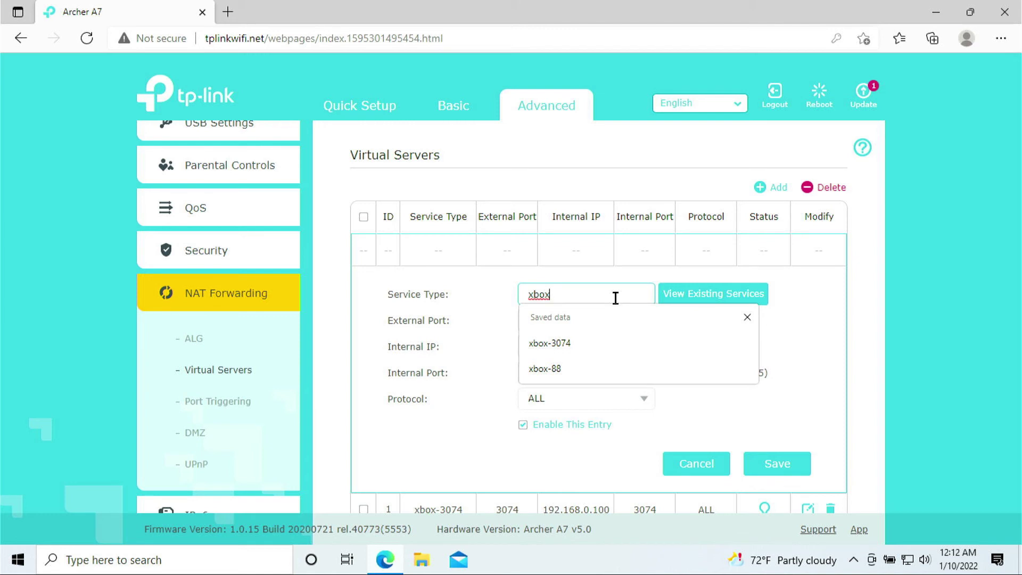
{"action": "type", "text": "-53"}
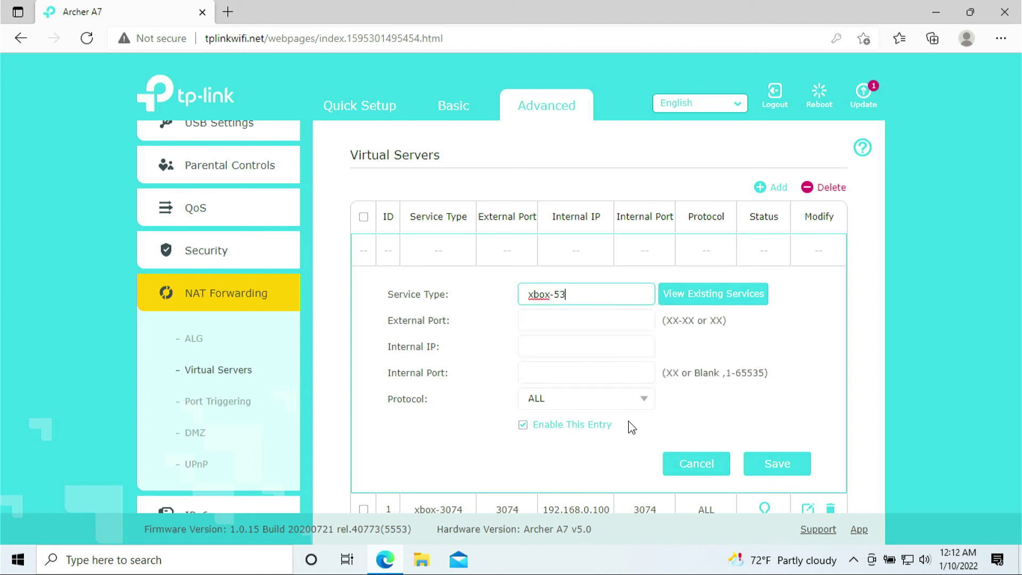
{"action": "left_click", "coordinate": [561, 316]}
{"action": "type", "text": "53"}
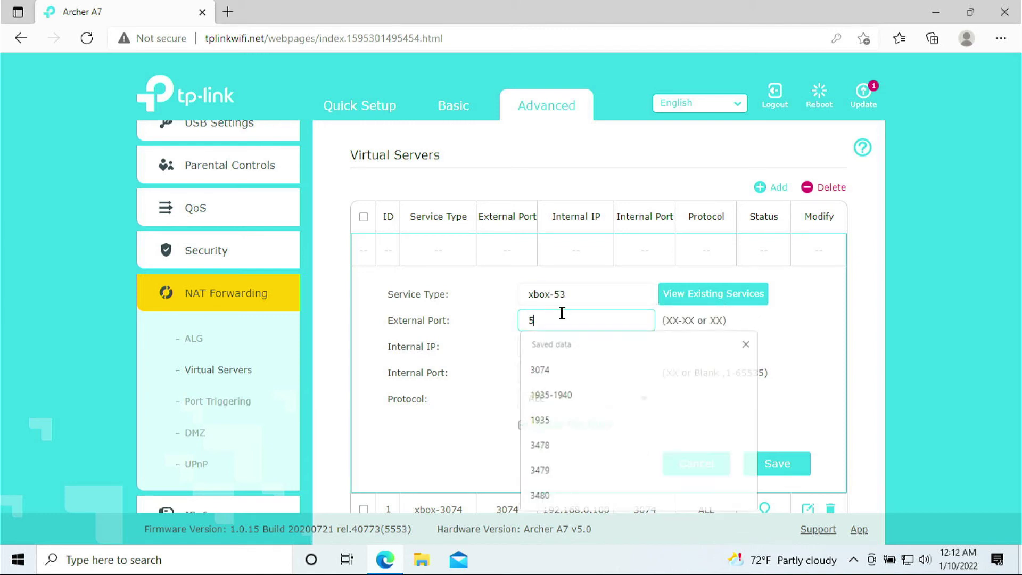
Forward xbox-53 to 192.168.0.100 port 53 with protocol ALL and save it.
{"action": "left_click", "coordinate": [552, 349]}
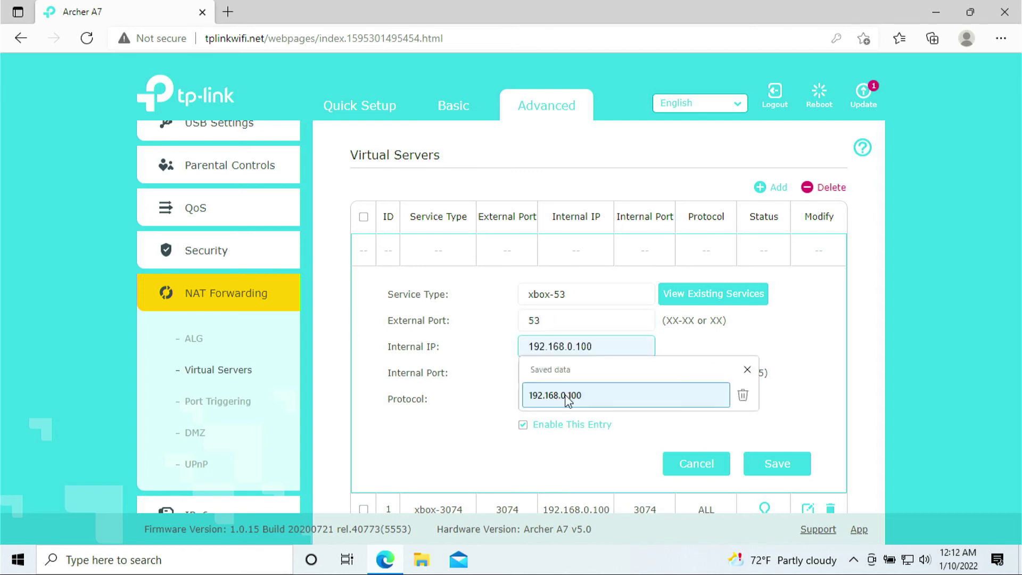
{"action": "left_click", "coordinate": [575, 394]}
{"action": "left_click", "coordinate": [563, 373]}
{"action": "type", "text": "53"}
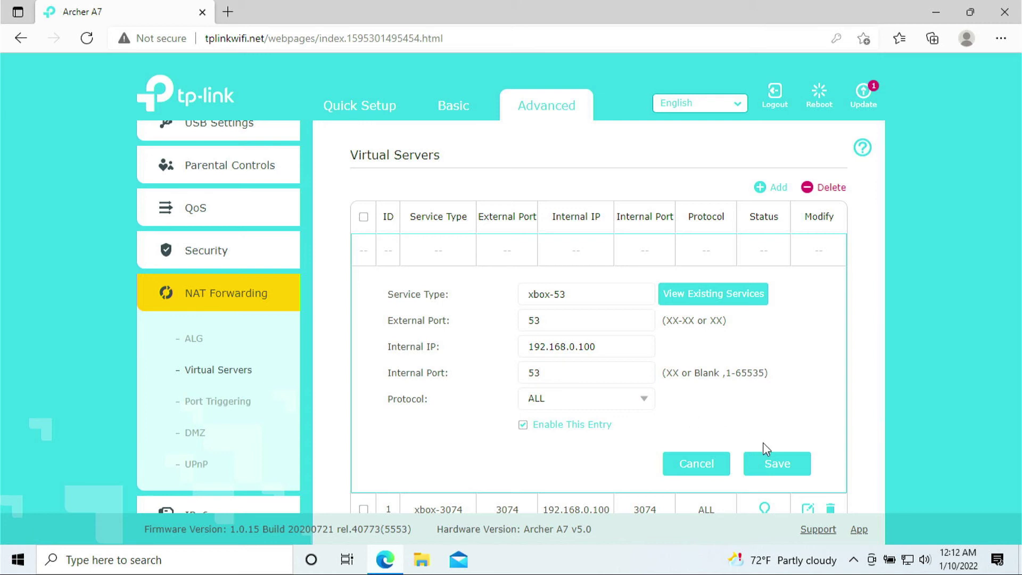
{"action": "left_click", "coordinate": [775, 465]}
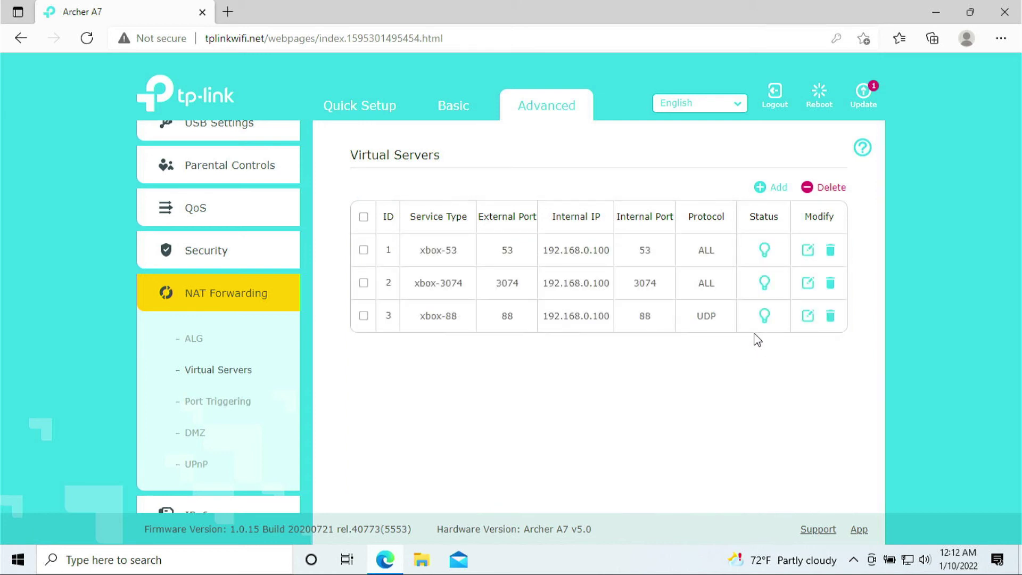
Start a new rule named xbox-80 with external port 80.
{"action": "left_click", "coordinate": [771, 198]}
{"action": "left_click", "coordinate": [631, 302]}
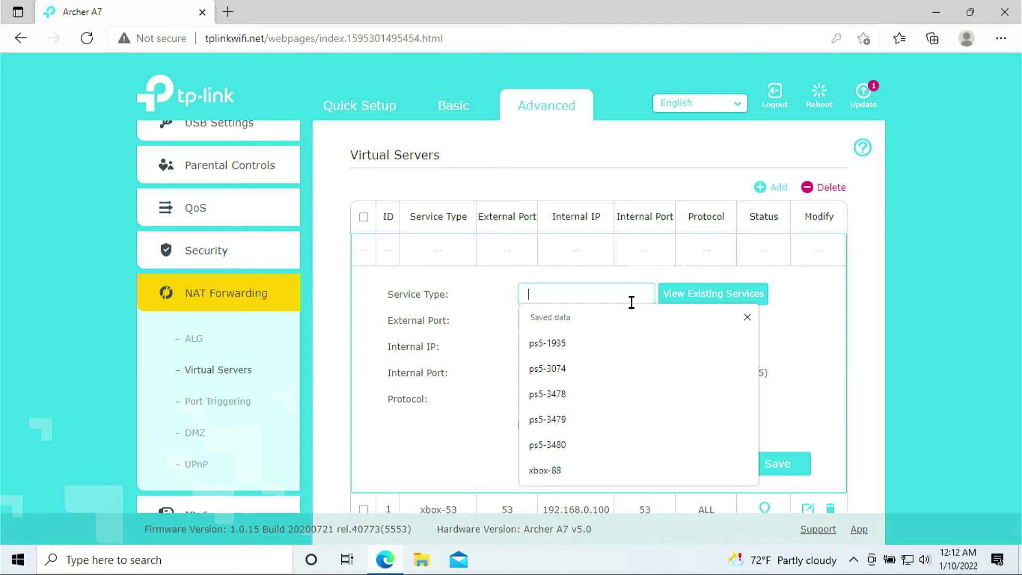
{"action": "type", "text": "xbox-"}
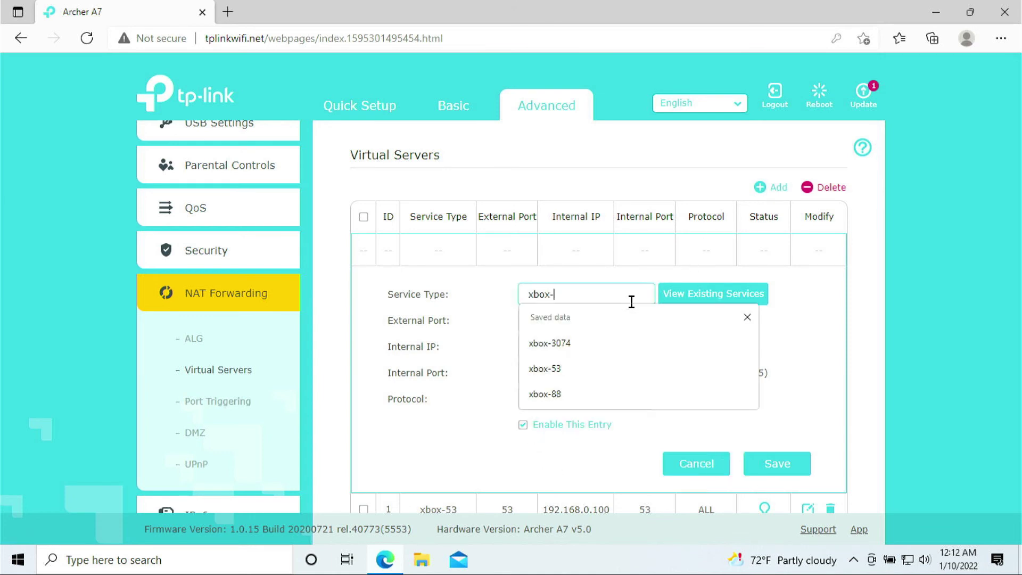
{"action": "type", "text": "80"}
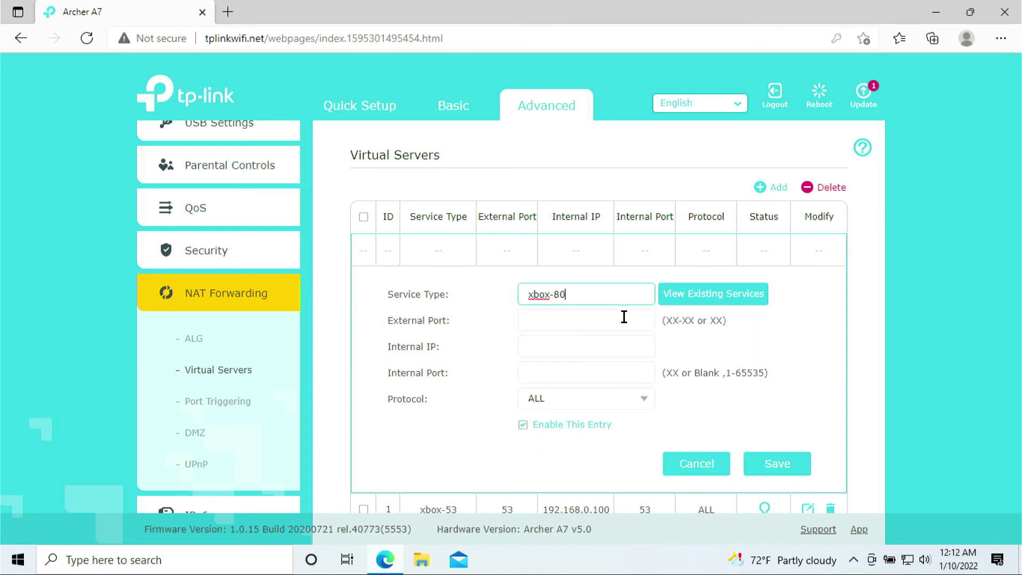
{"action": "left_click", "coordinate": [620, 316]}
{"action": "type", "text": "0"}
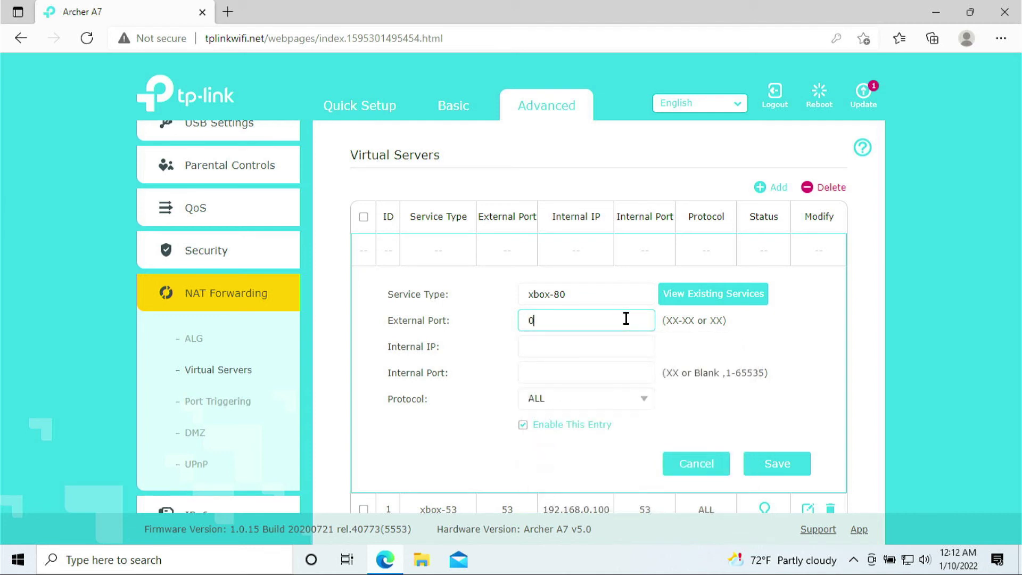
{"action": "key", "text": "BackSpace"}
{"action": "type", "text": "80"}
Forward xbox-80 to 192.168.0.100 port 80 over TCP and save it.
{"action": "left_click", "coordinate": [605, 347]}
{"action": "left_click", "coordinate": [607, 390]}
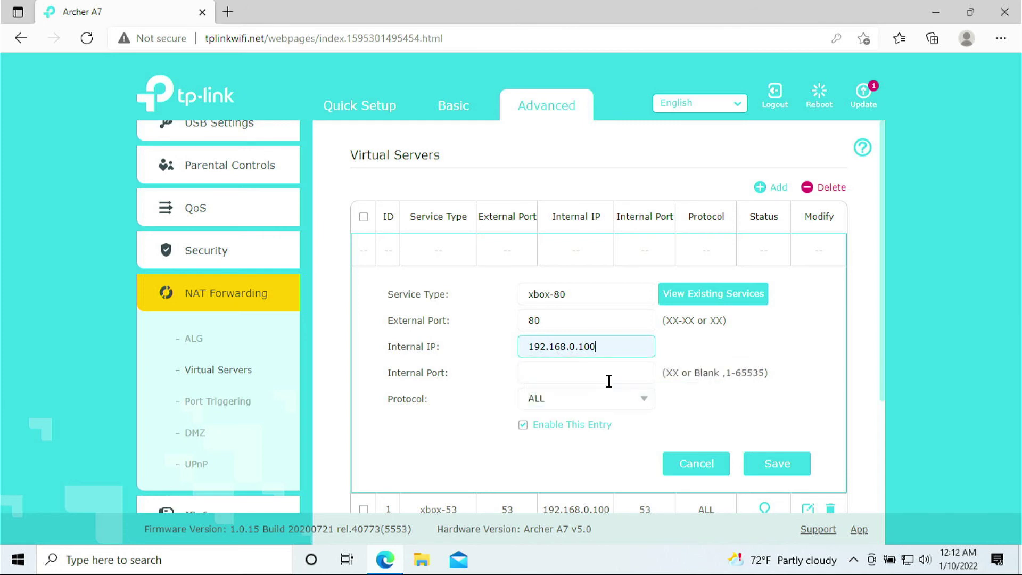
{"action": "left_click", "coordinate": [607, 374]}
{"action": "type", "text": "80"}
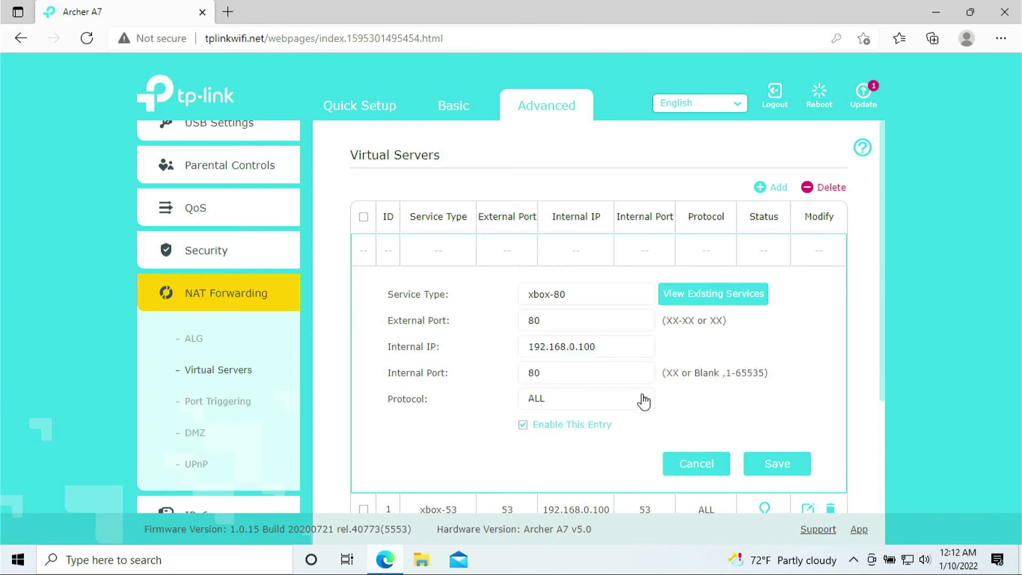
{"action": "left_click", "coordinate": [642, 402]}
{"action": "left_click", "coordinate": [564, 448]}
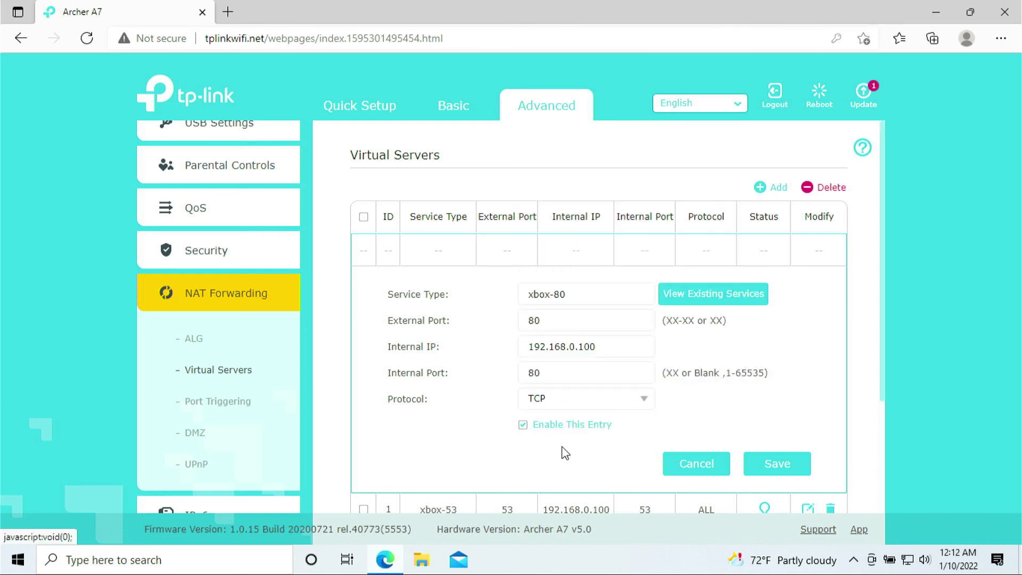
{"action": "left_click", "coordinate": [788, 467]}
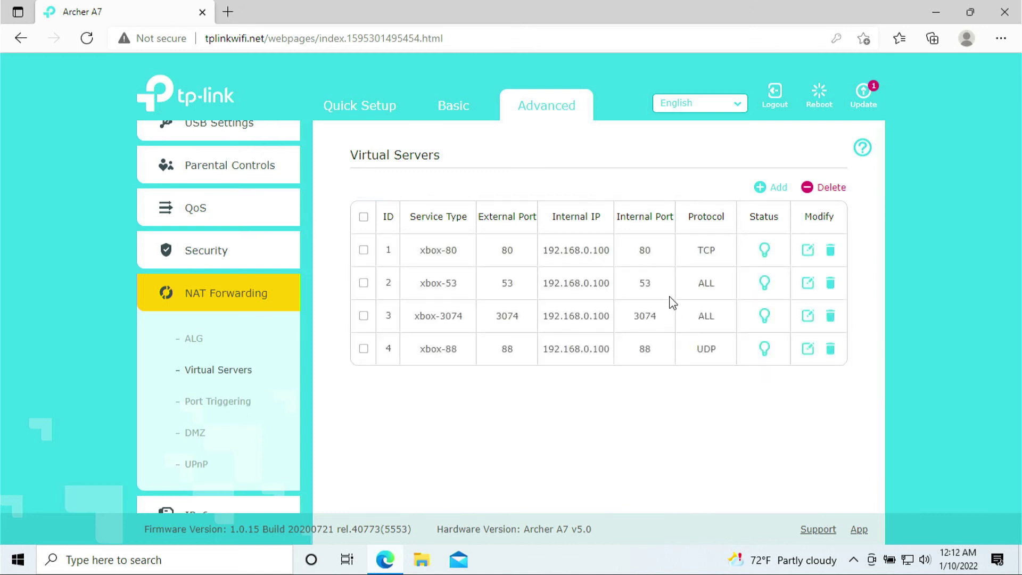
Start a new rule named xbox-500 with external port 500.
{"action": "left_click", "coordinate": [779, 191]}
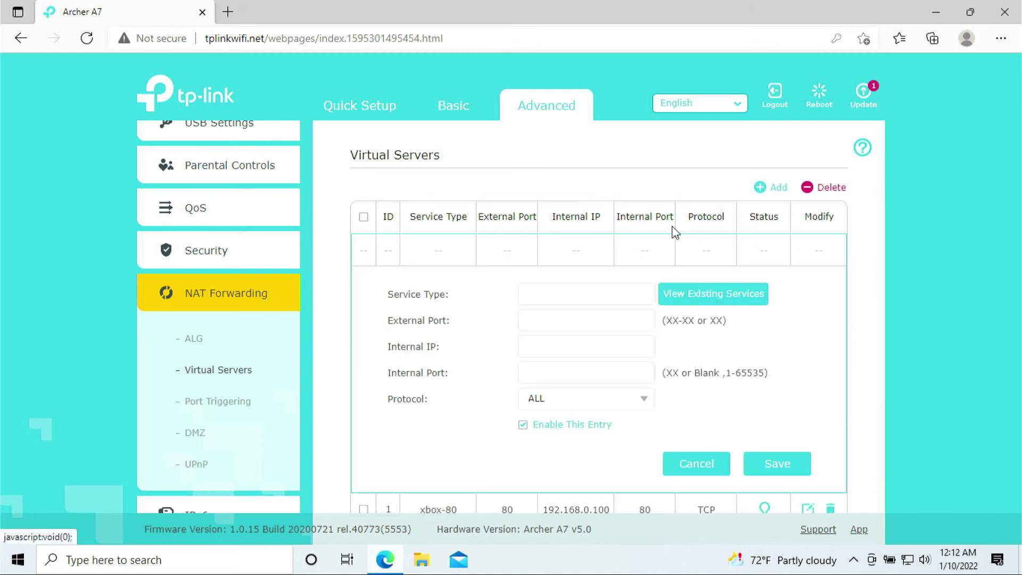
{"action": "left_click", "coordinate": [589, 300]}
{"action": "type", "text": "x"}
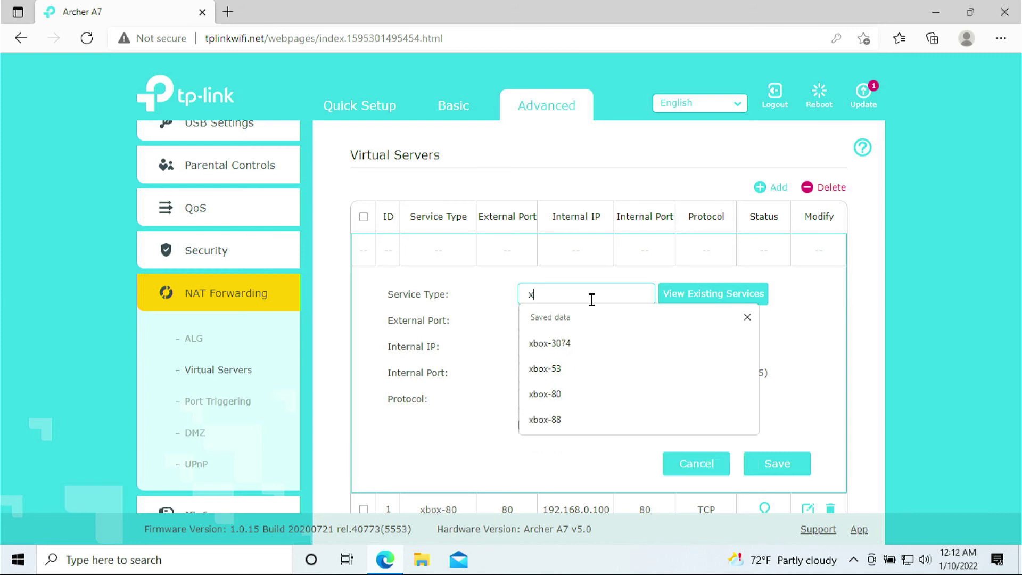
{"action": "type", "text": "box-500"}
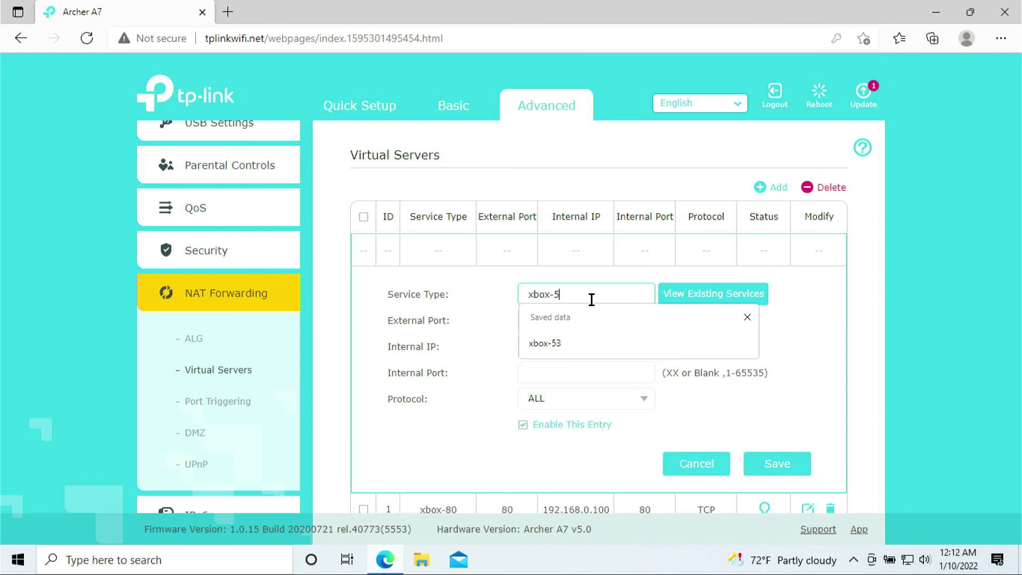
{"action": "left_click", "coordinate": [553, 315]}
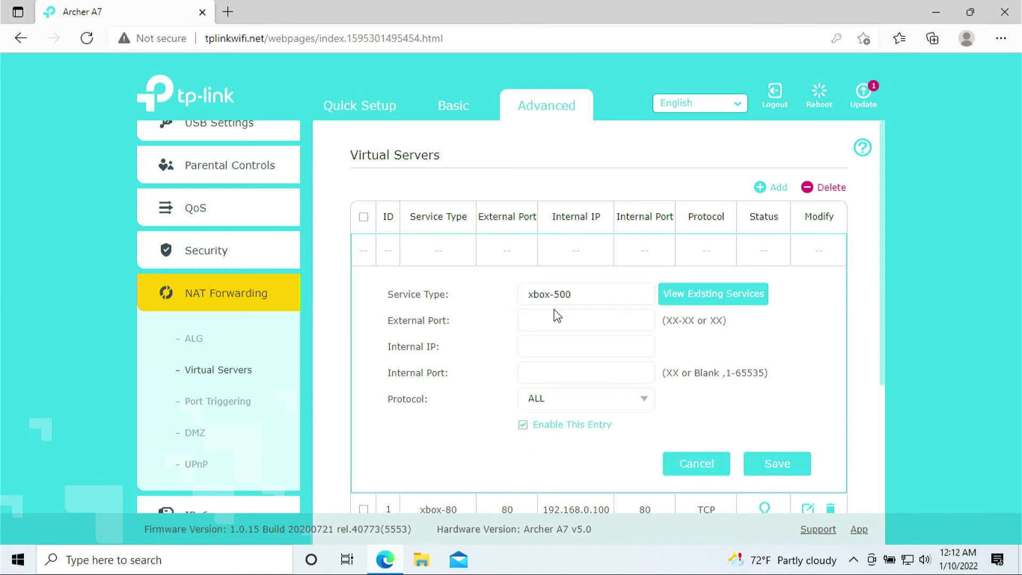
{"action": "type", "text": "55"}
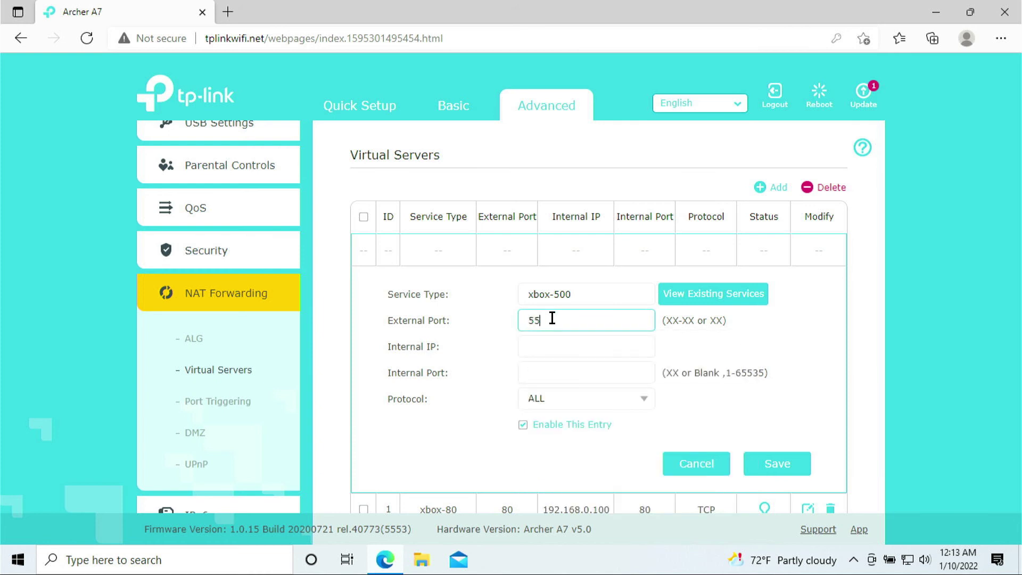
{"action": "key", "text": "BackSpace"}
{"action": "type", "text": "00"}
Forward xbox-500 to 192.168.0.100 port 500 over UDP and save it.
{"action": "left_click", "coordinate": [542, 345]}
{"action": "left_click", "coordinate": [558, 392]}
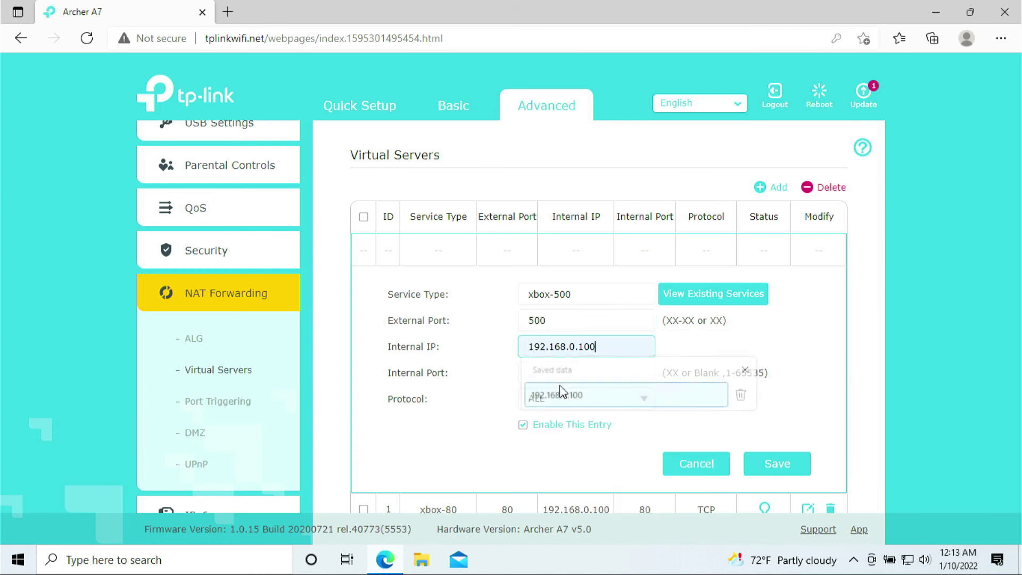
{"action": "left_click", "coordinate": [561, 371]}
{"action": "type", "text": "500"}
{"action": "left_click", "coordinate": [548, 413]}
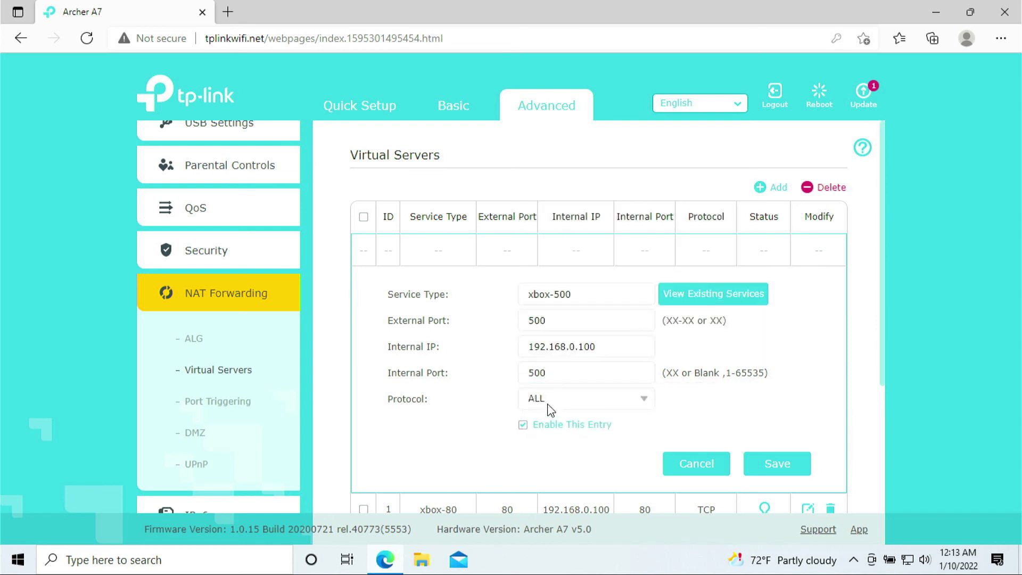
{"action": "left_click", "coordinate": [643, 404]}
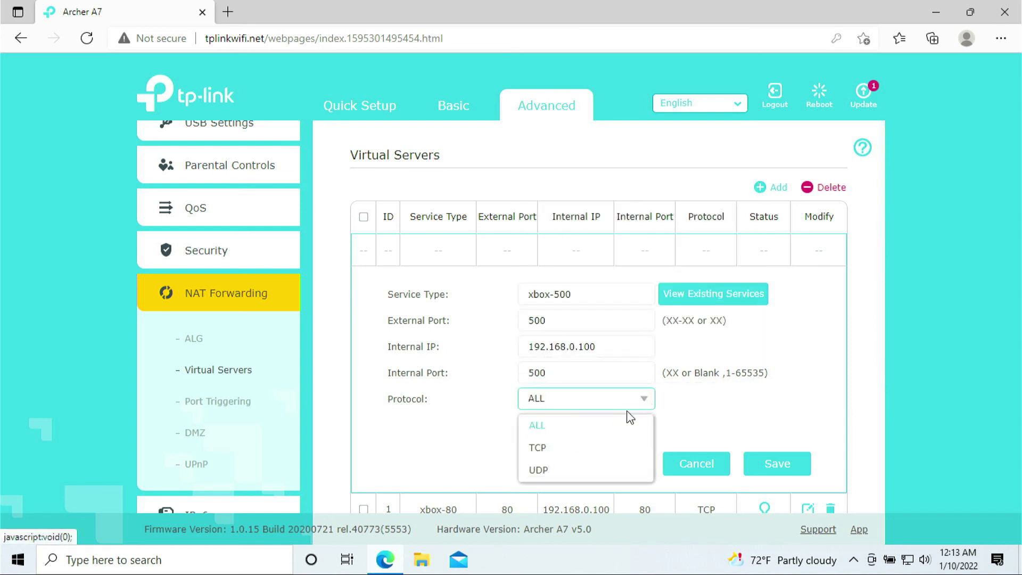
{"action": "left_click", "coordinate": [589, 469]}
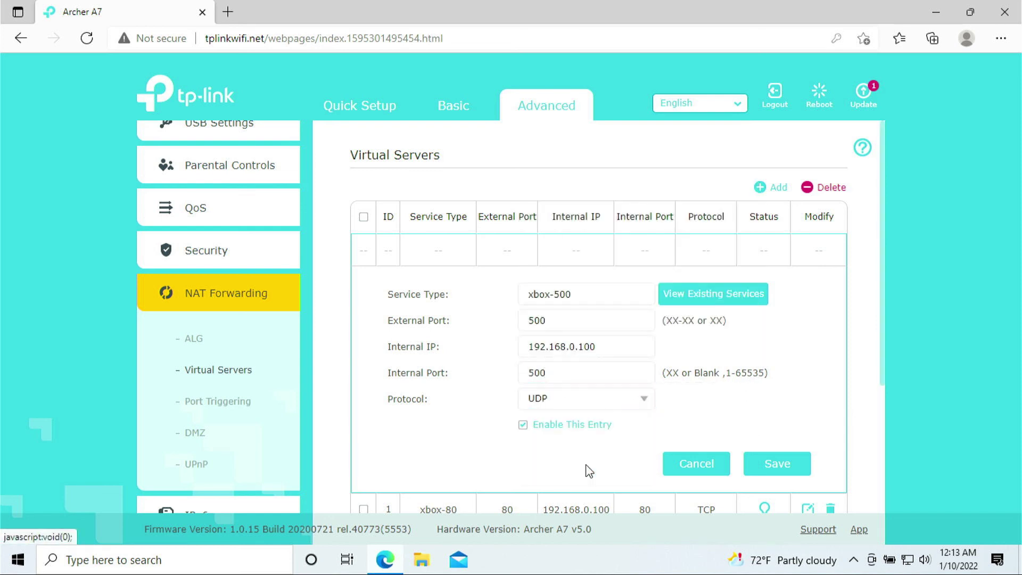
{"action": "left_click", "coordinate": [764, 464]}
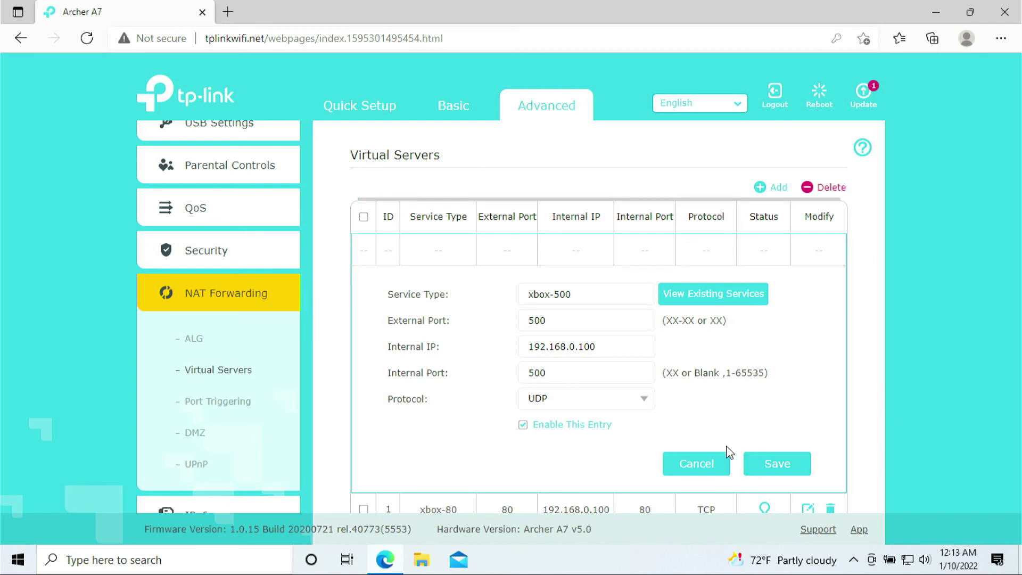
Start a new rule named xbox-3544 with external port 3544.
{"action": "left_click", "coordinate": [776, 195]}
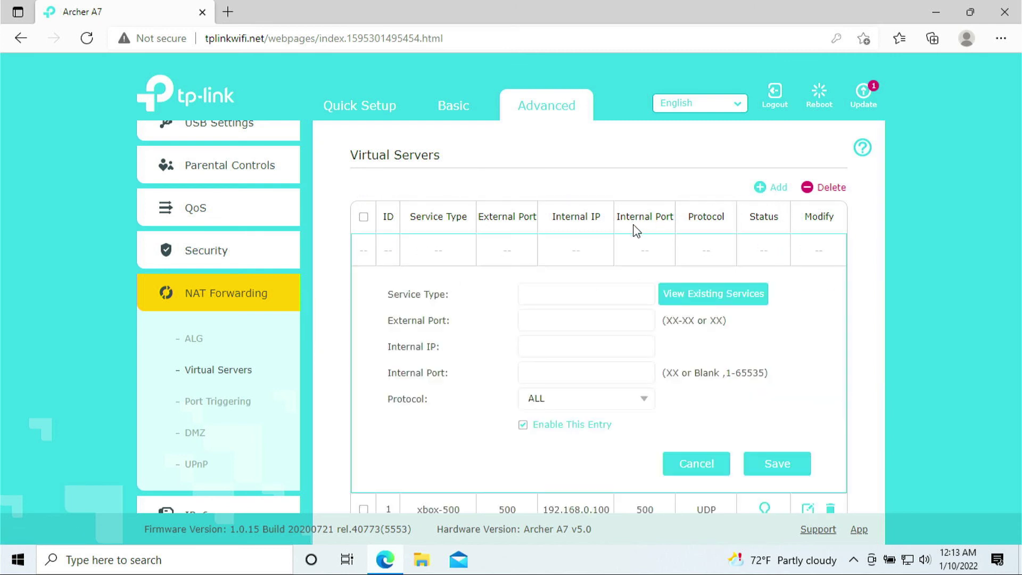
{"action": "left_click", "coordinate": [607, 295]}
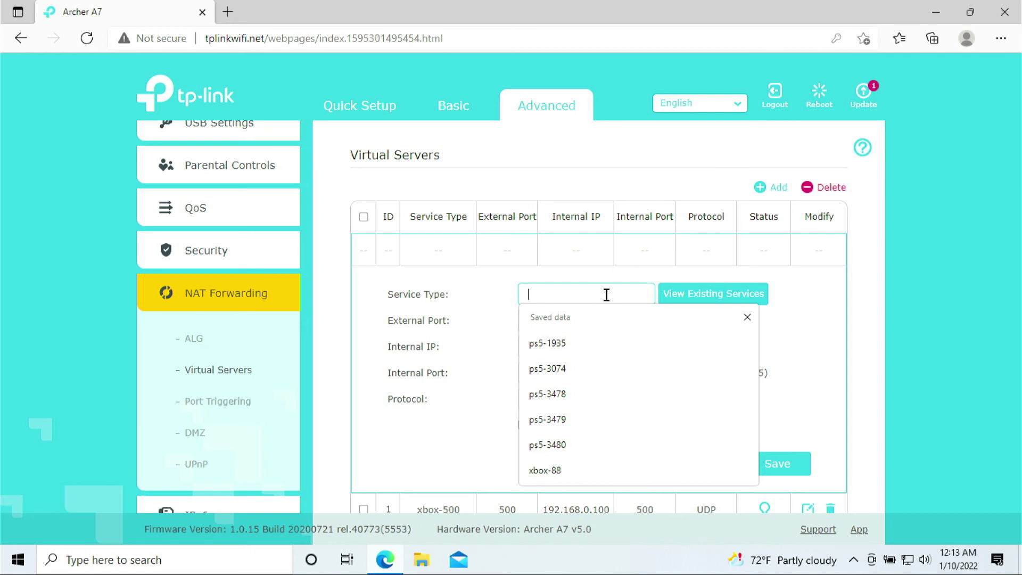
{"action": "type", "text": "xbox-3544"}
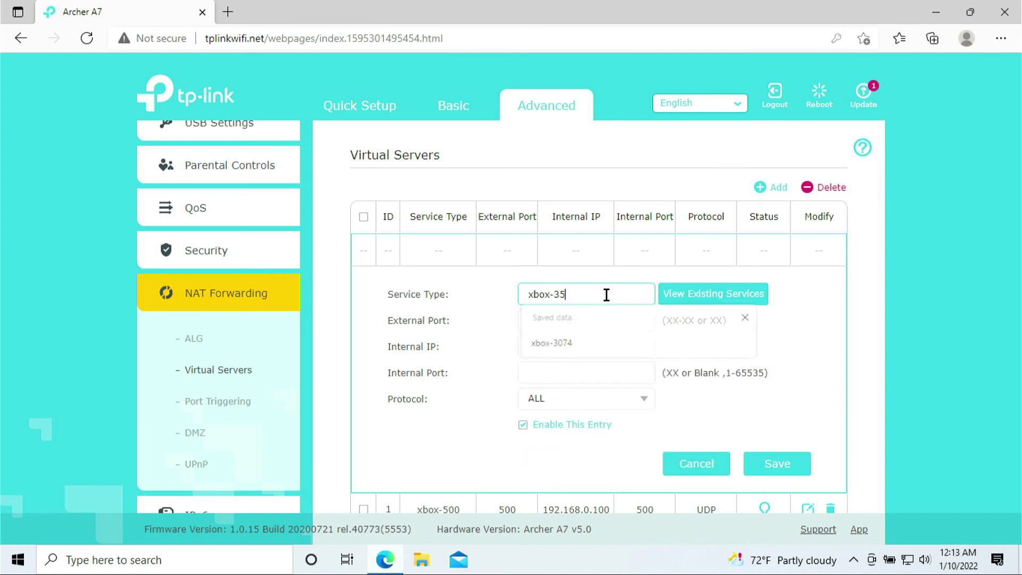
{"action": "left_click", "coordinate": [580, 326]}
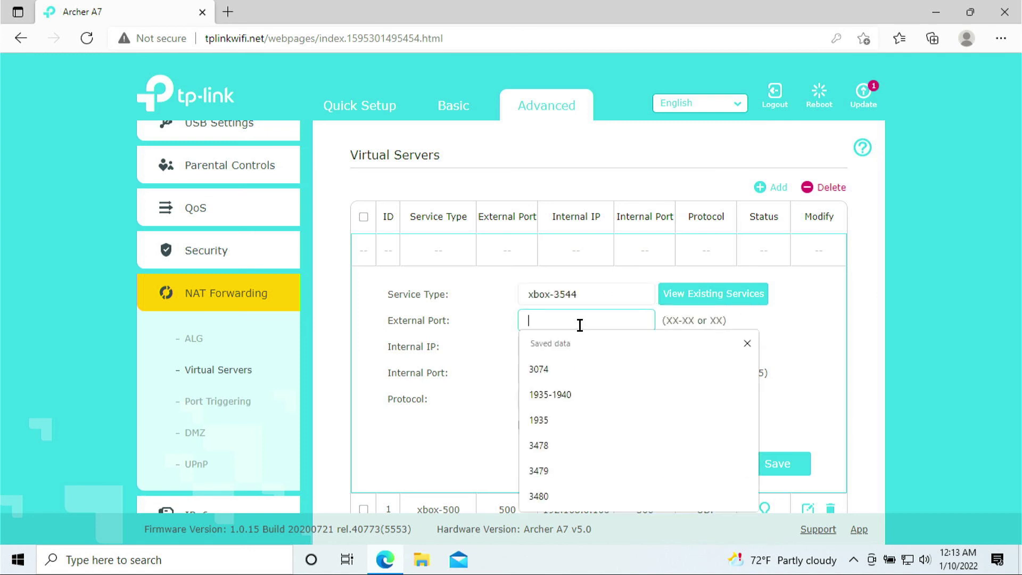
{"action": "type", "text": "3544"}
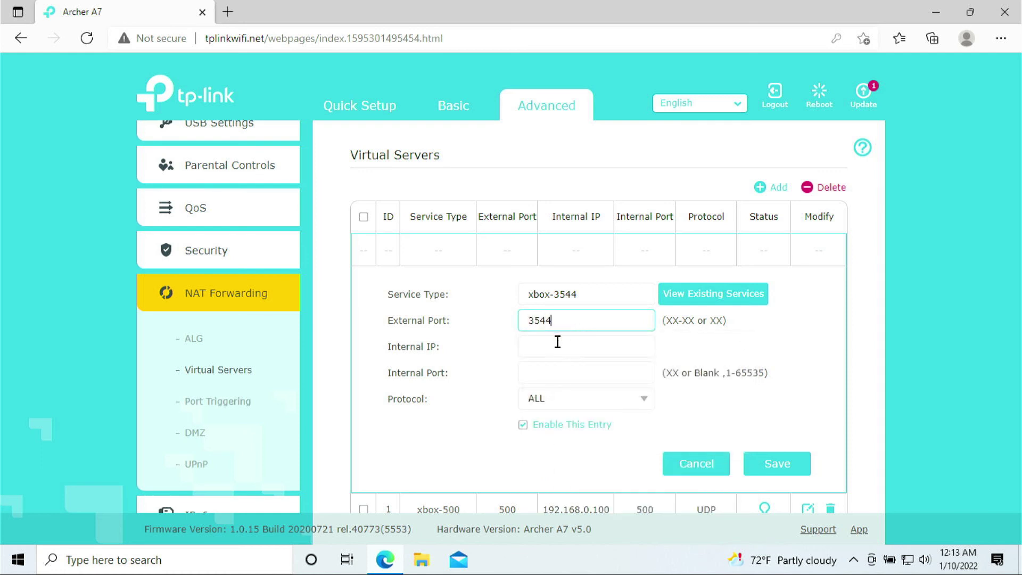
Forward xbox-3544 to 192.168.0.100 port 3544 over UDP and save it.
{"action": "left_click", "coordinate": [557, 345]}
{"action": "left_click", "coordinate": [567, 402]}
{"action": "left_click", "coordinate": [566, 369]}
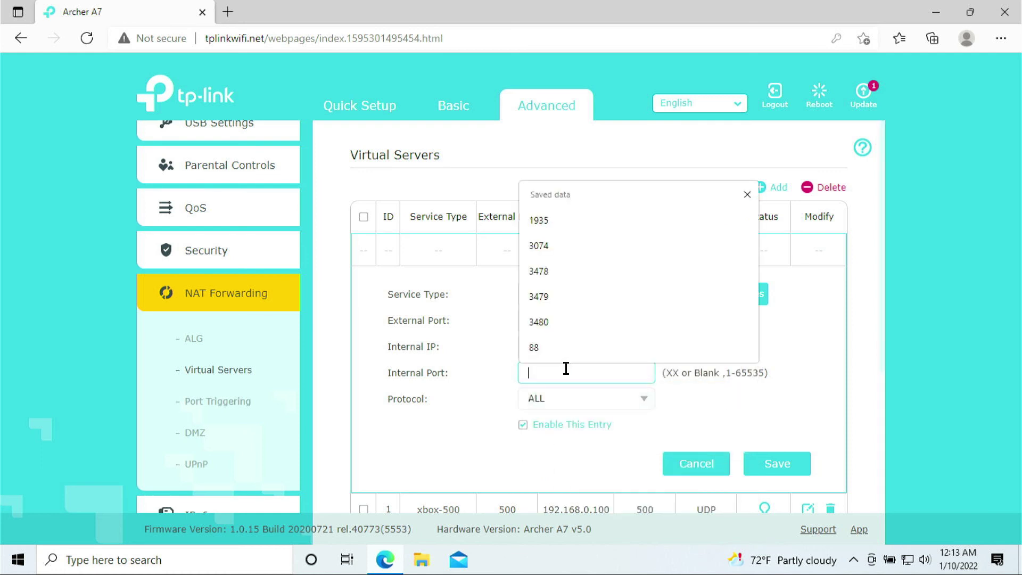
{"action": "type", "text": "3544"}
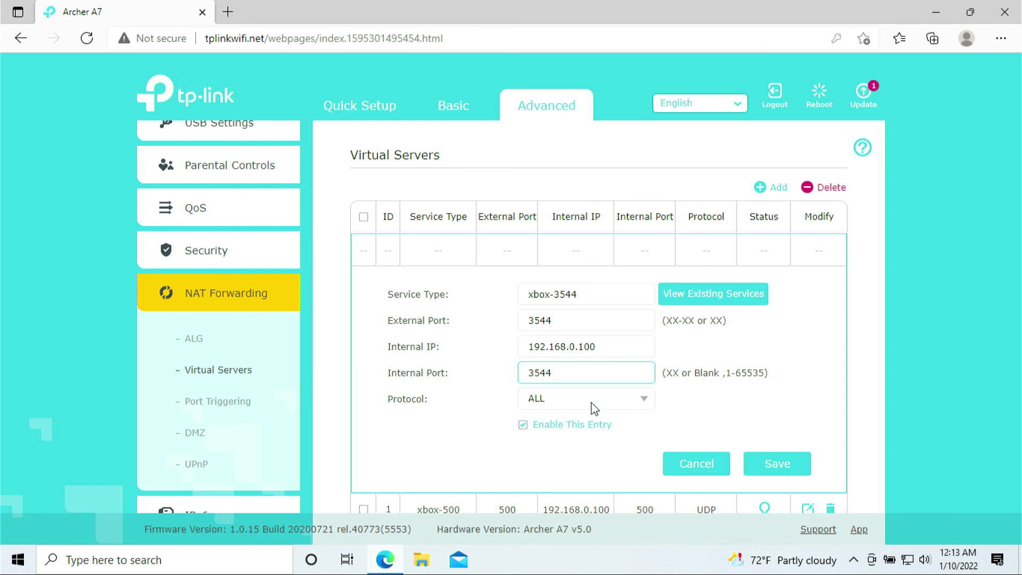
{"action": "left_click", "coordinate": [642, 403]}
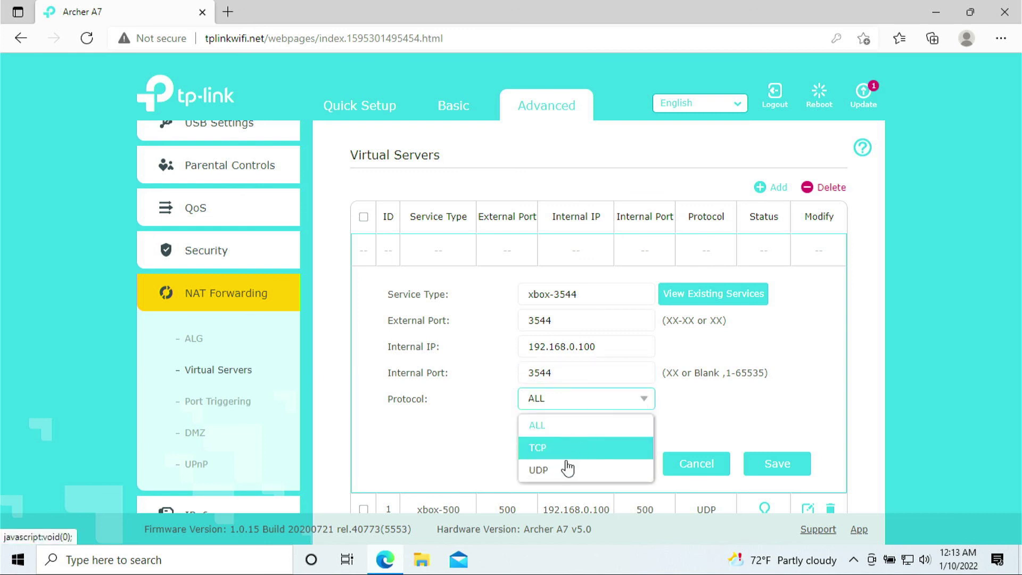
{"action": "left_click", "coordinate": [567, 471]}
{"action": "left_click", "coordinate": [755, 468]}
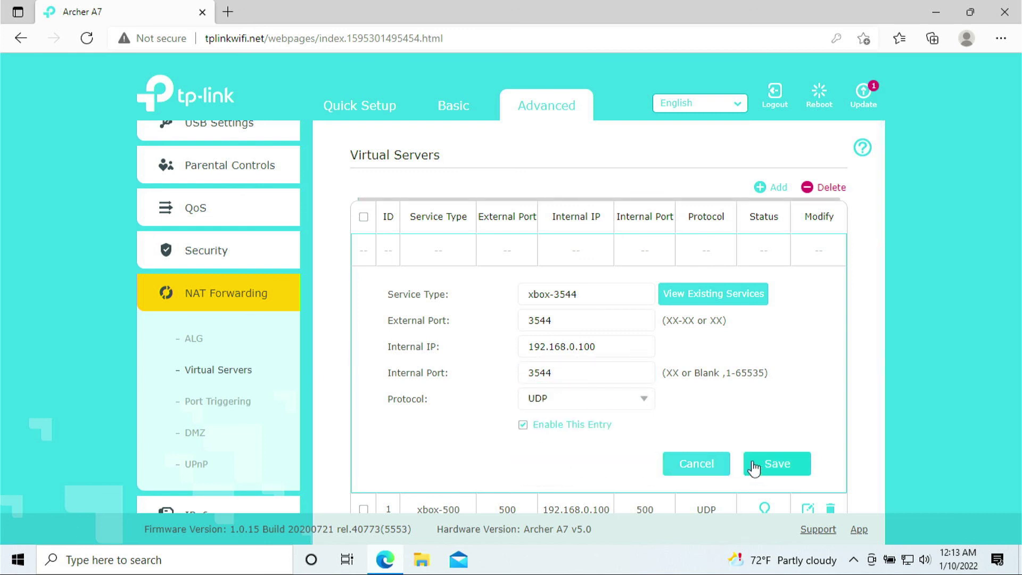
Start a new rule named xbox-4500 with external port 4500.
{"action": "left_click", "coordinate": [774, 188]}
{"action": "left_click", "coordinate": [612, 295]}
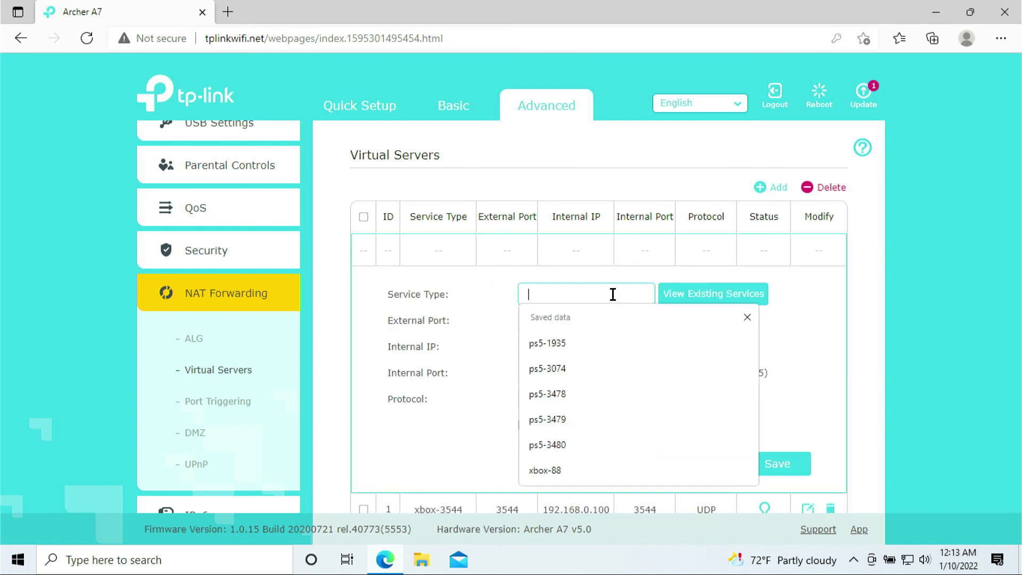
{"action": "type", "text": "xbox-4500"}
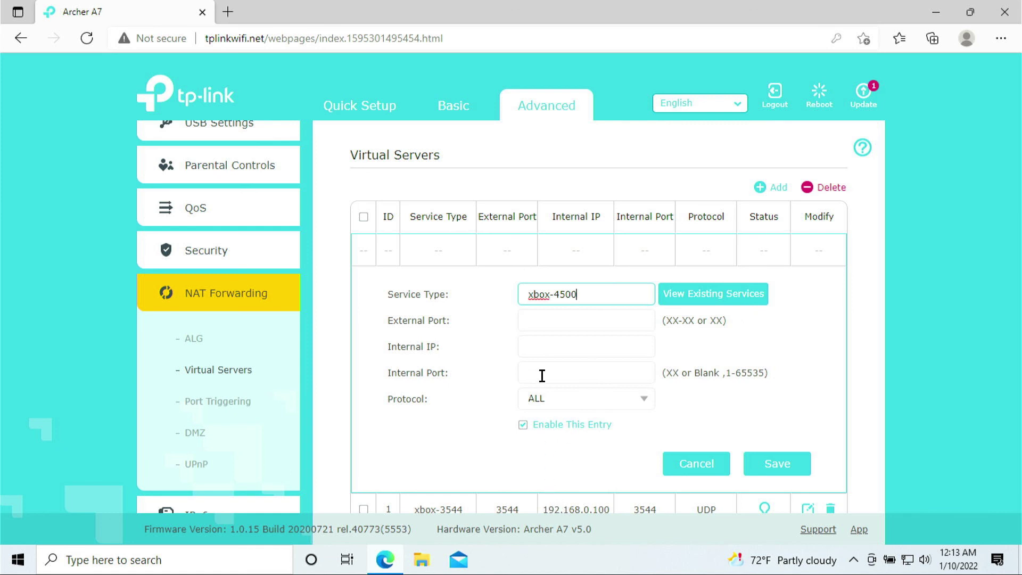
{"action": "left_click", "coordinate": [547, 320]}
{"action": "type", "text": "4500"}
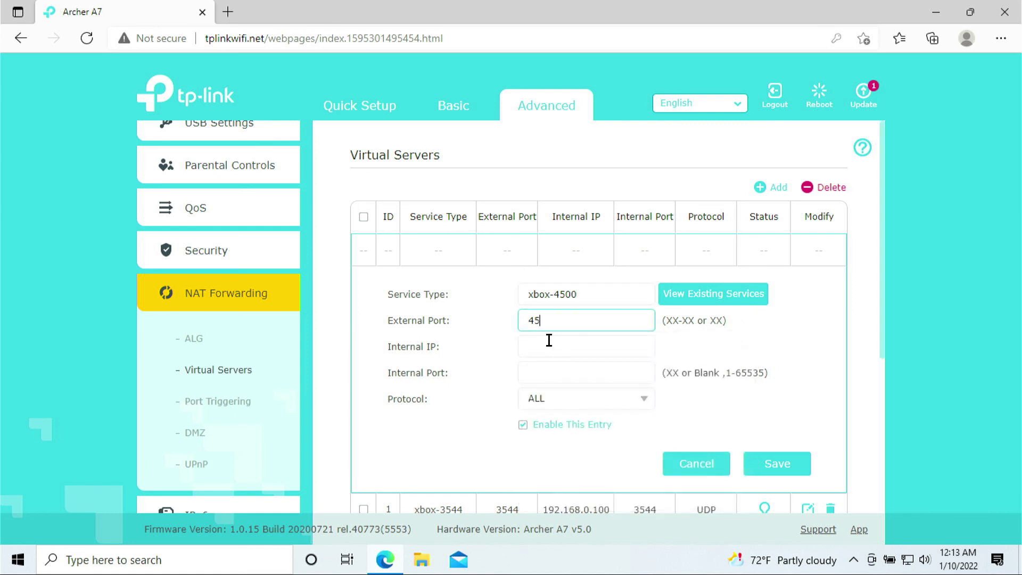
Forward xbox-4500 to 192.168.0.100 port 4500 over UDP and save it.
{"action": "left_click", "coordinate": [554, 346]}
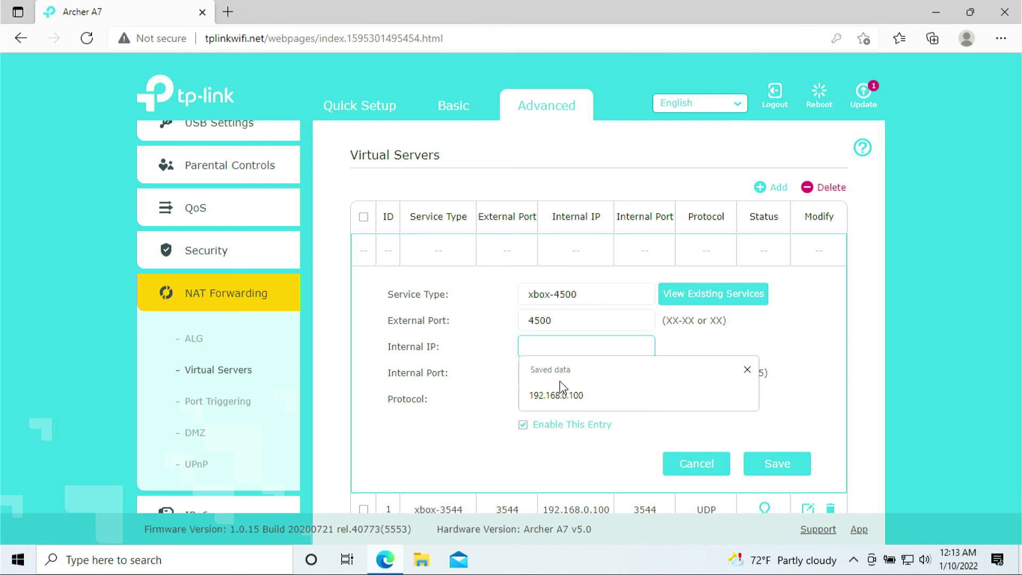
{"action": "left_click", "coordinate": [558, 395]}
{"action": "left_click", "coordinate": [551, 367]}
{"action": "type", "text": "45"}
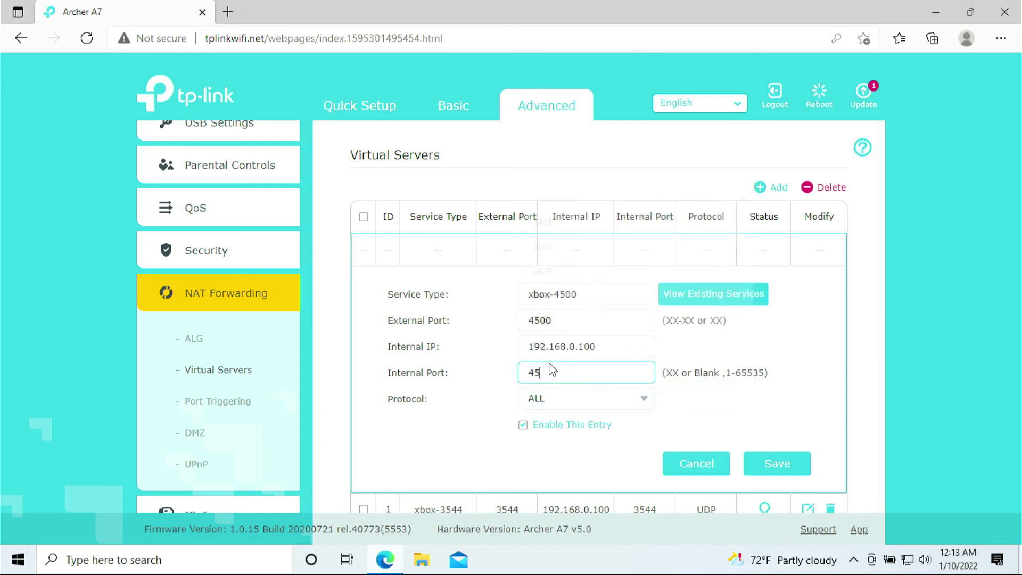
{"action": "type", "text": "00"}
{"action": "left_click", "coordinate": [643, 403]}
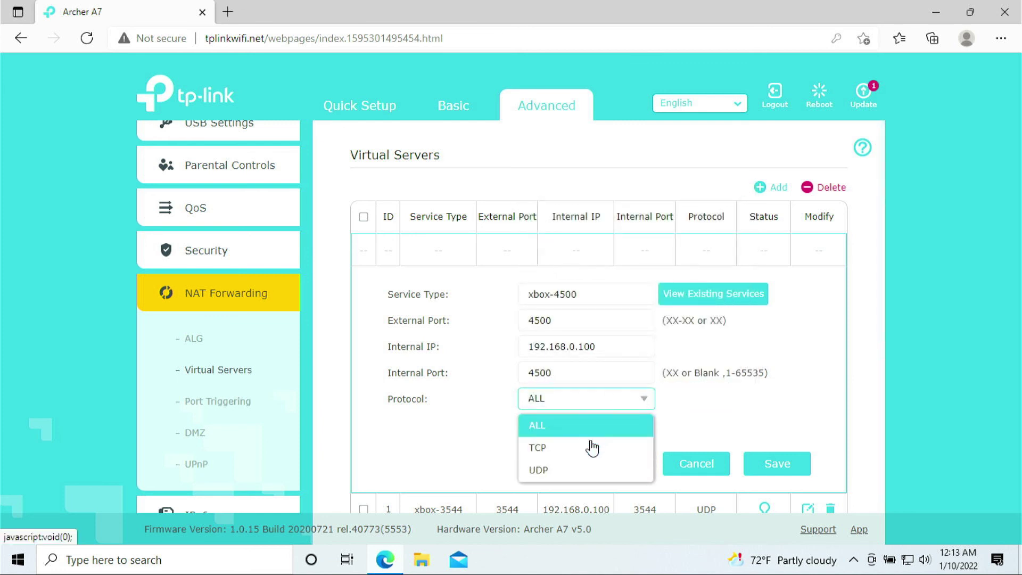
{"action": "left_click", "coordinate": [582, 475]}
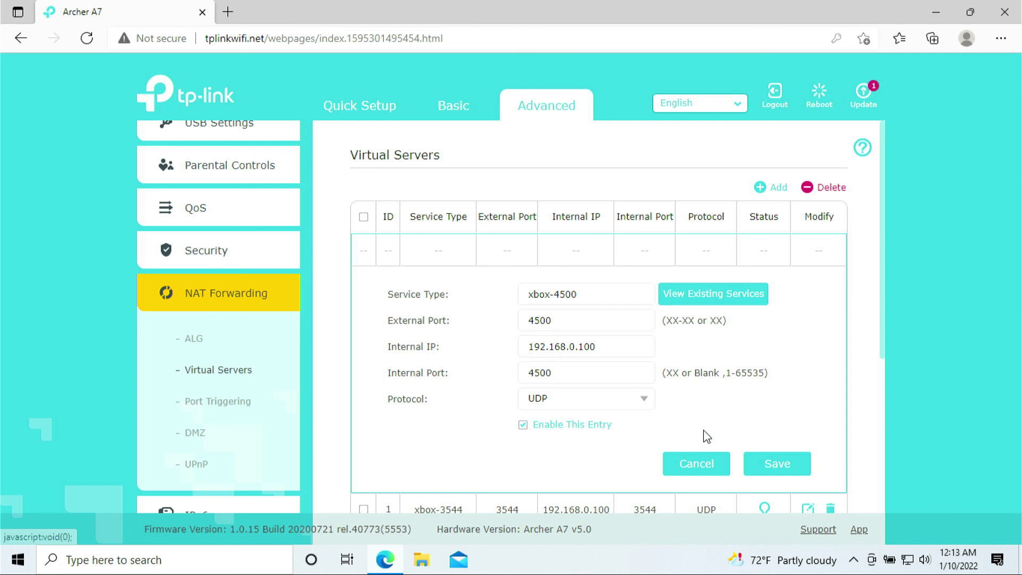
{"action": "left_click", "coordinate": [765, 470]}
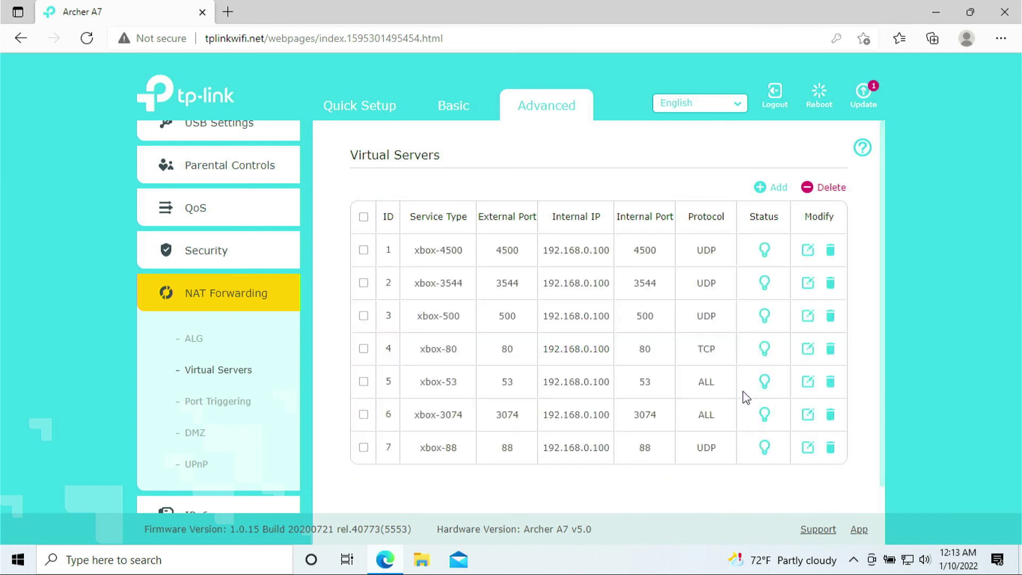